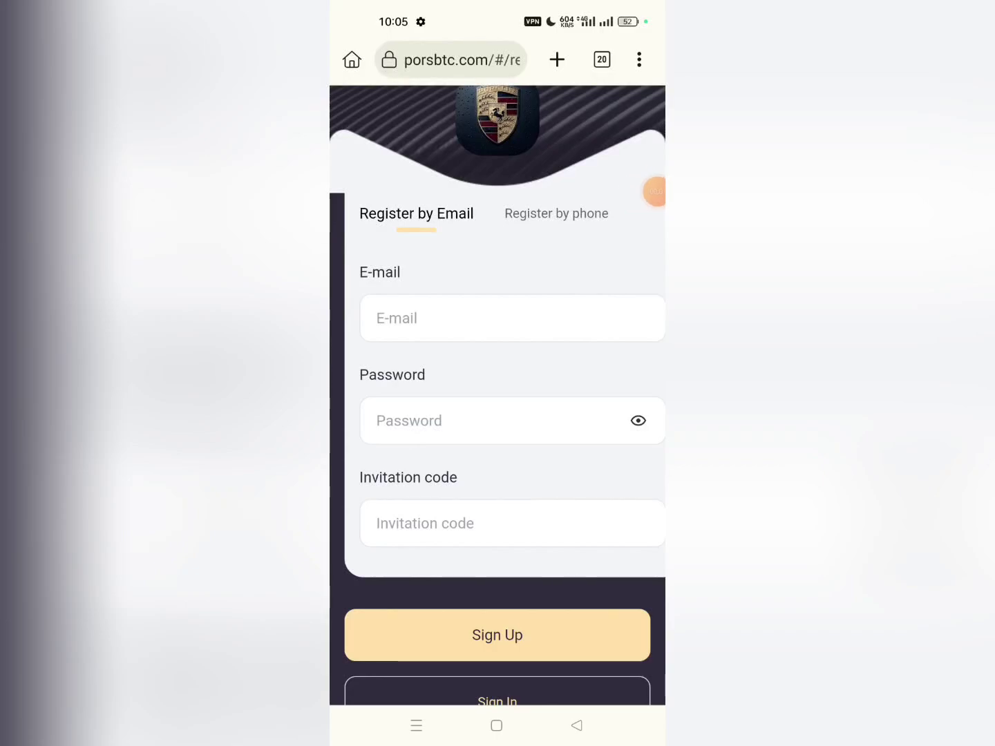
pyautogui.scroll(-2, 497, 389)
pyautogui.scroll(3, 498, 388)
pyautogui.scroll(-1, 497, 388)
pyautogui.scroll(-1, 498, 389)
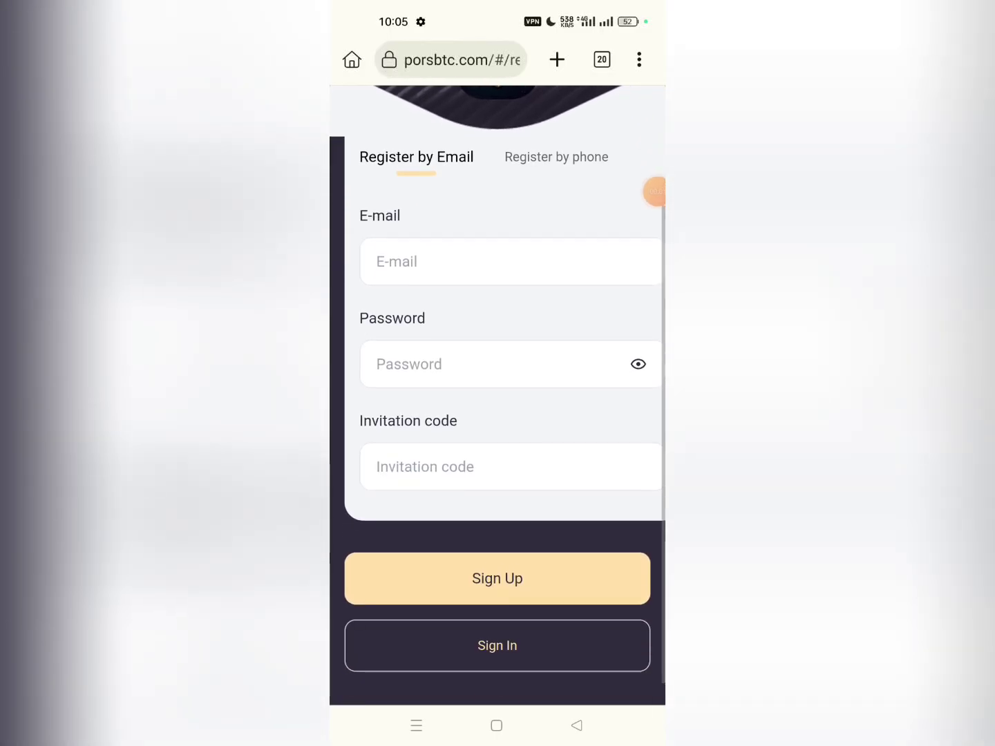
# Step: Sign in to the porsbtc.com account with email and password
pyautogui.click(654, 191)
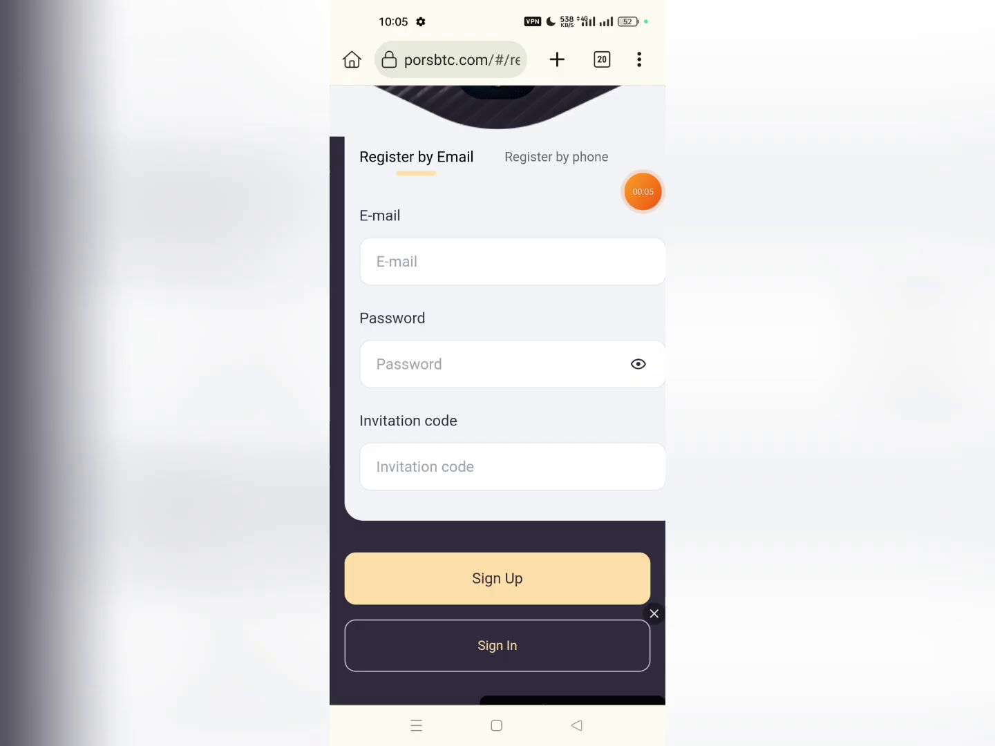
pyautogui.click(572, 650)
pyautogui.moveTo(573, 665)
pyautogui.mouseDown()
pyautogui.moveTo(496, 218)
pyautogui.moveTo(567, 336)
pyautogui.moveTo(572, 495)
pyautogui.moveTo(537, 382)
pyautogui.moveTo(536, 451)
pyautogui.moveTo(557, 221)
pyautogui.moveTo(544, 403)
pyautogui.moveTo(516, 397)
pyautogui.moveTo(501, 153)
pyautogui.moveTo(521, 139)
pyautogui.moveTo(521, 494)
pyautogui.mouseUp()
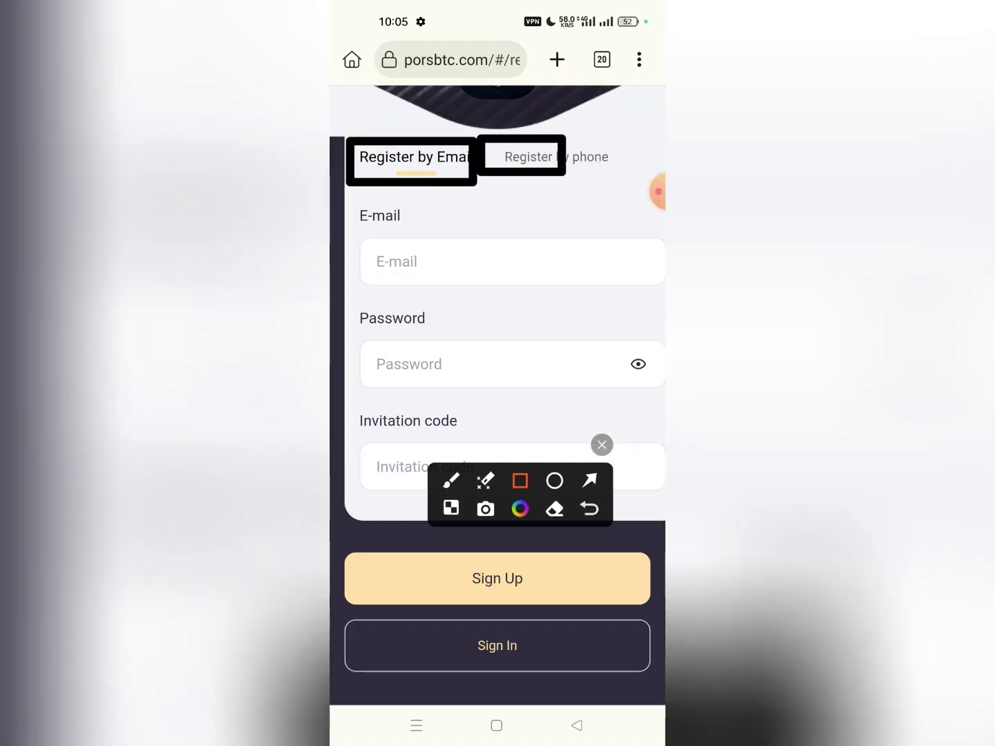
pyautogui.click(643, 191)
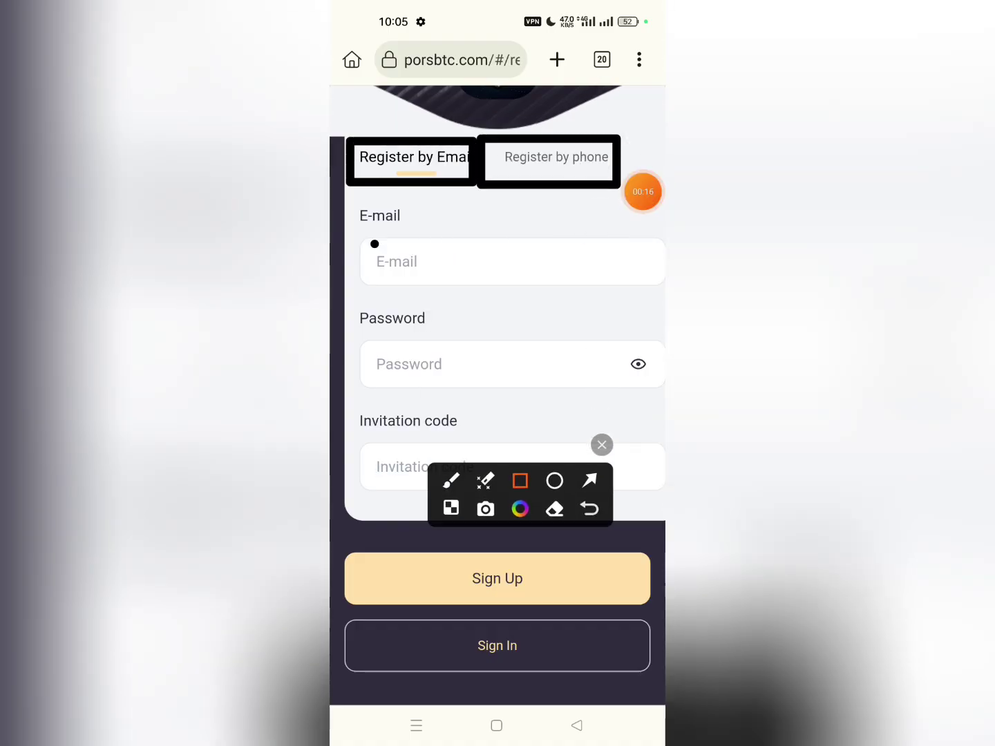
pyautogui.moveTo(375, 244)
pyautogui.mouseDown()
pyautogui.moveTo(582, 296)
pyautogui.moveTo(625, 294)
pyautogui.mouseUp()
pyautogui.moveTo(374, 336); pyautogui.dragTo(621, 413)
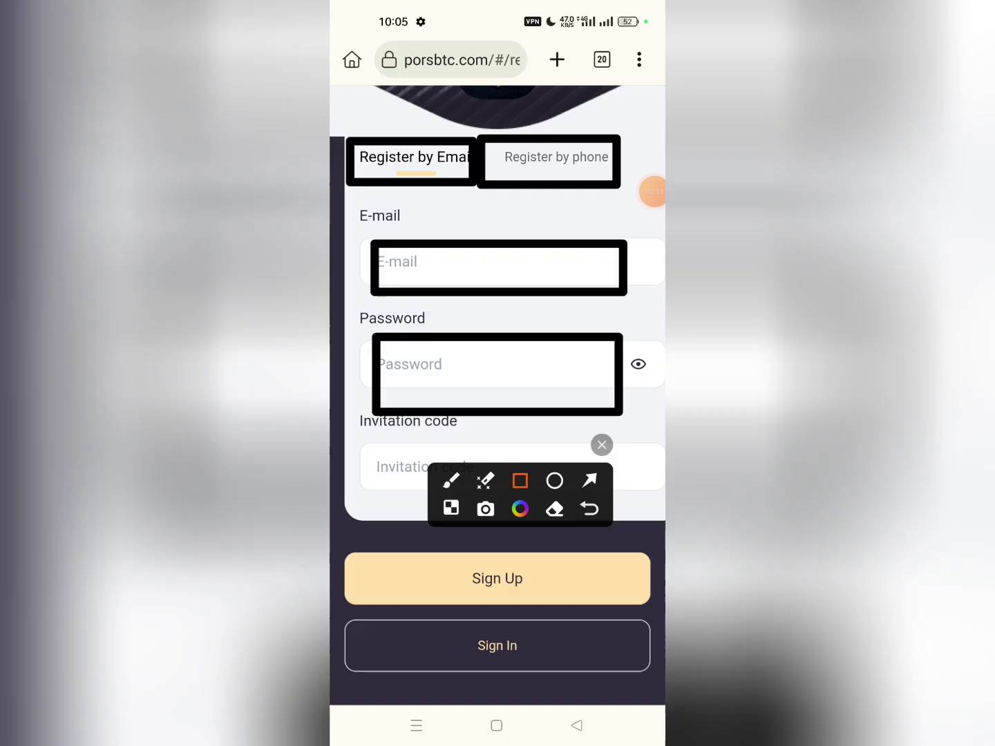
pyautogui.moveTo(520, 494); pyautogui.dragTo(567, 340)
pyautogui.moveTo(362, 444); pyautogui.dragTo(627, 498)
pyautogui.moveTo(566, 340)
pyautogui.mouseDown()
pyautogui.moveTo(500, 400)
pyautogui.moveTo(543, 304)
pyautogui.mouseUp()
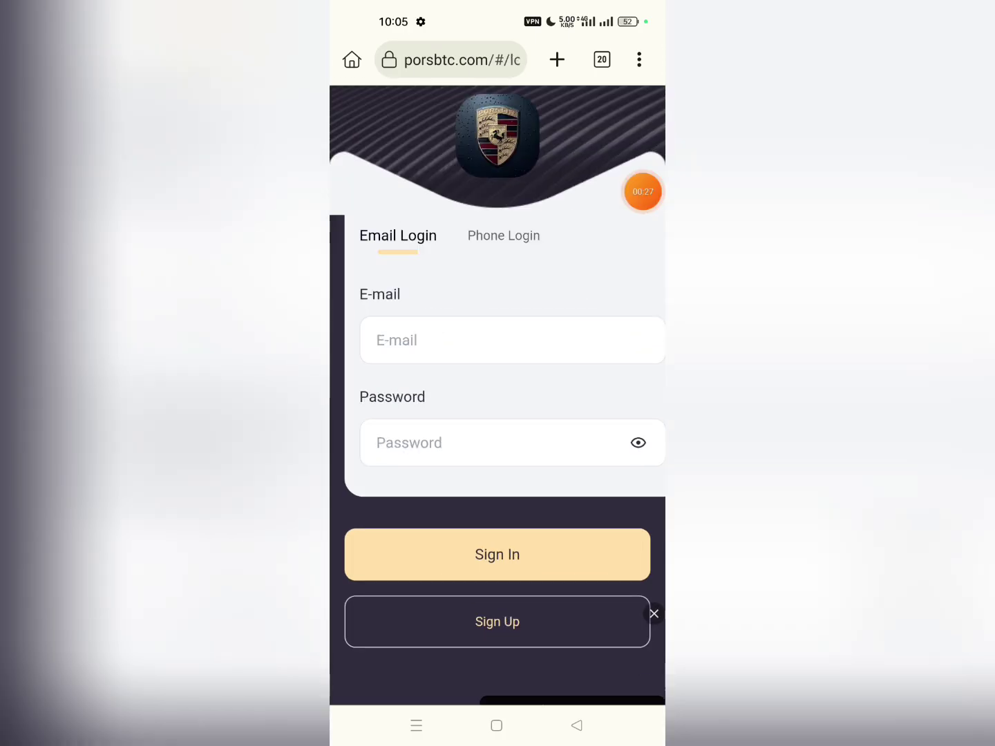
# Step: Scroll the Announcement about deposits, free USDT and referral commissions to its end
pyautogui.moveTo(470, 345); pyautogui.dragTo(634, 387)
pyautogui.moveTo(461, 406); pyautogui.dragTo(600, 476)
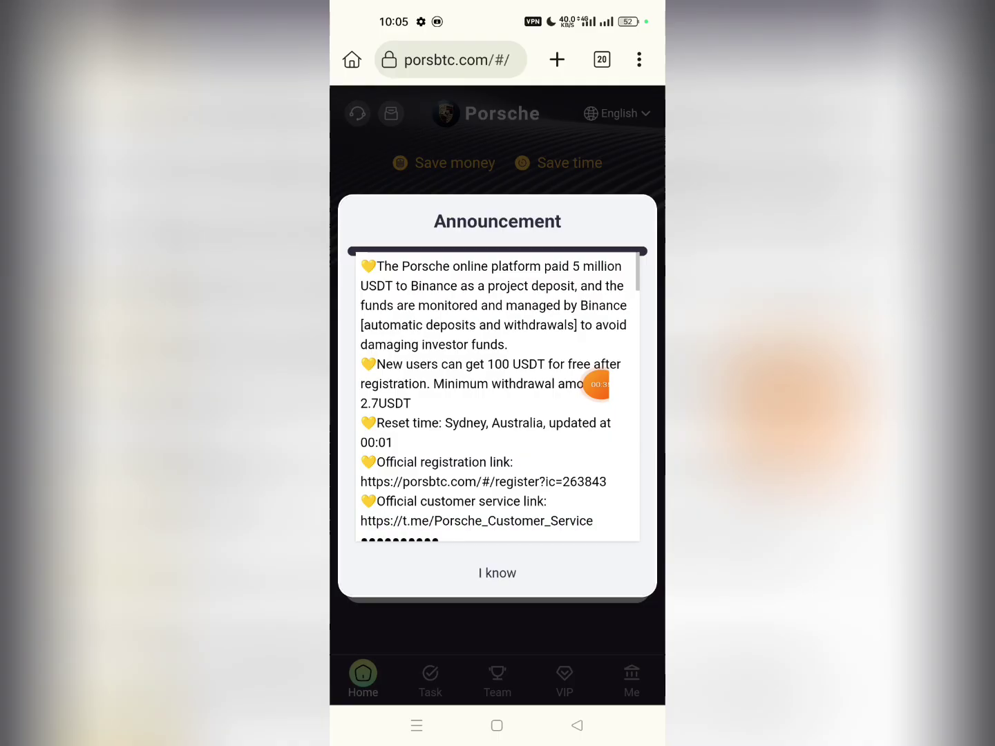
pyautogui.scroll(-3, 497, 396)
pyautogui.scroll(-5, 498, 396)
pyautogui.scroll(-5, 498, 396)
pyautogui.scroll(-5, 498, 396)
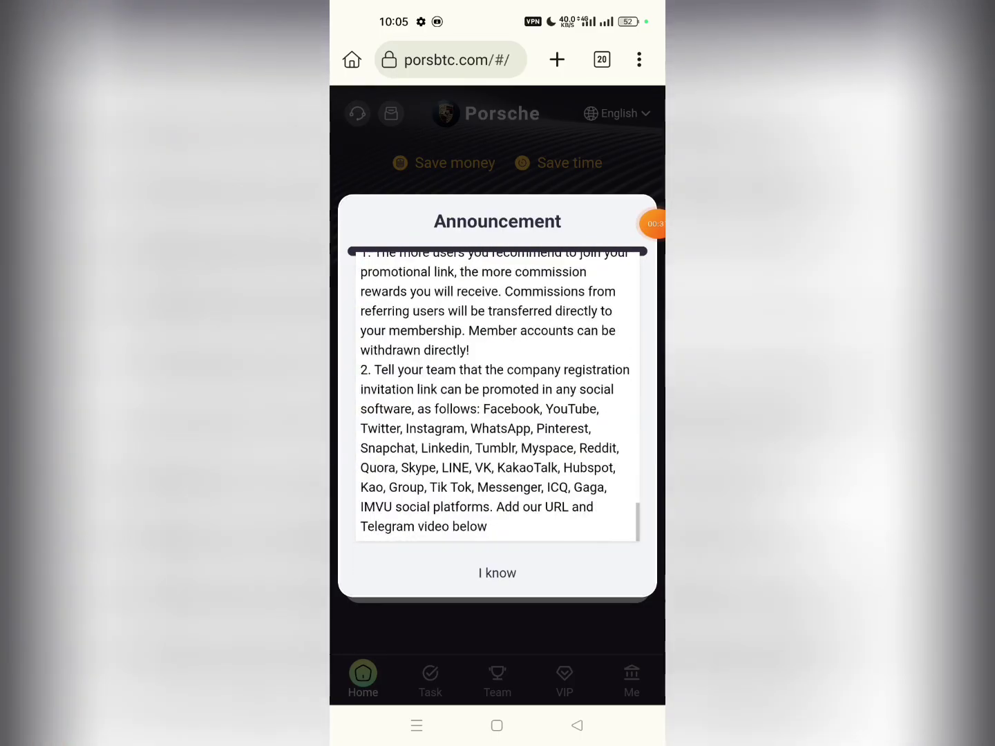
pyautogui.click(643, 224)
pyautogui.click(591, 252)
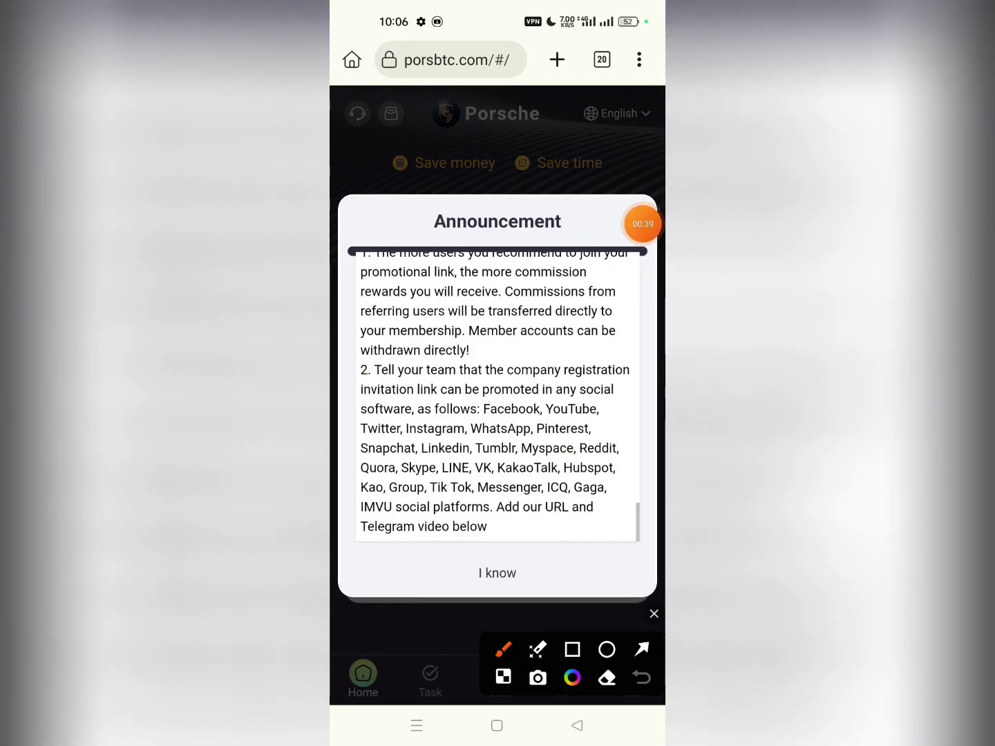
# Step: Dismiss the Announcement pop-up with 'I know'
pyautogui.moveTo(430, 556); pyautogui.dragTo(566, 618)
pyautogui.click(653, 360)
pyautogui.click(498, 573)
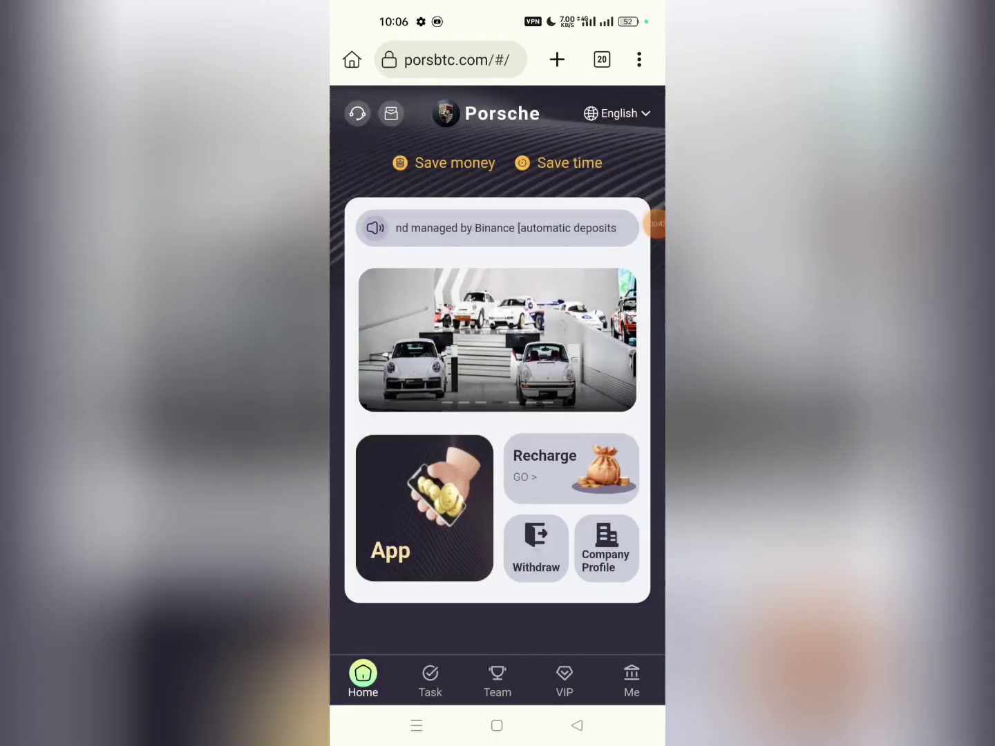
pyautogui.scroll(-10, 498, 389)
pyautogui.scroll(-10, 498, 388)
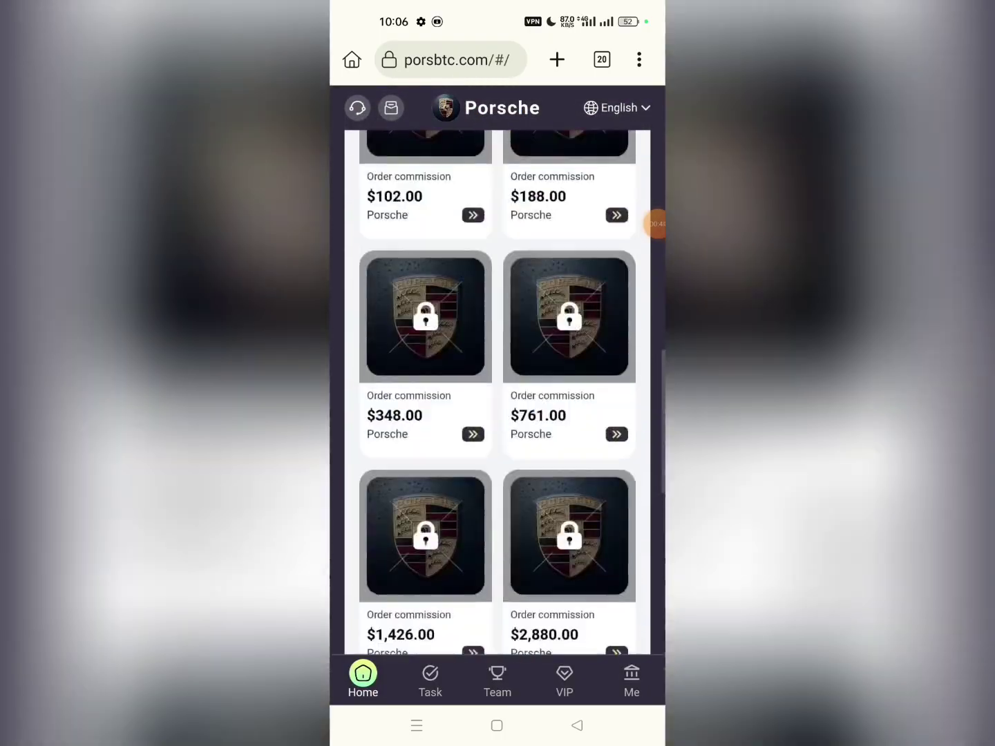
pyautogui.scroll(-10, 498, 389)
pyautogui.scroll(10, 498, 388)
pyautogui.scroll(5, 499, 388)
pyautogui.scroll(10, 497, 389)
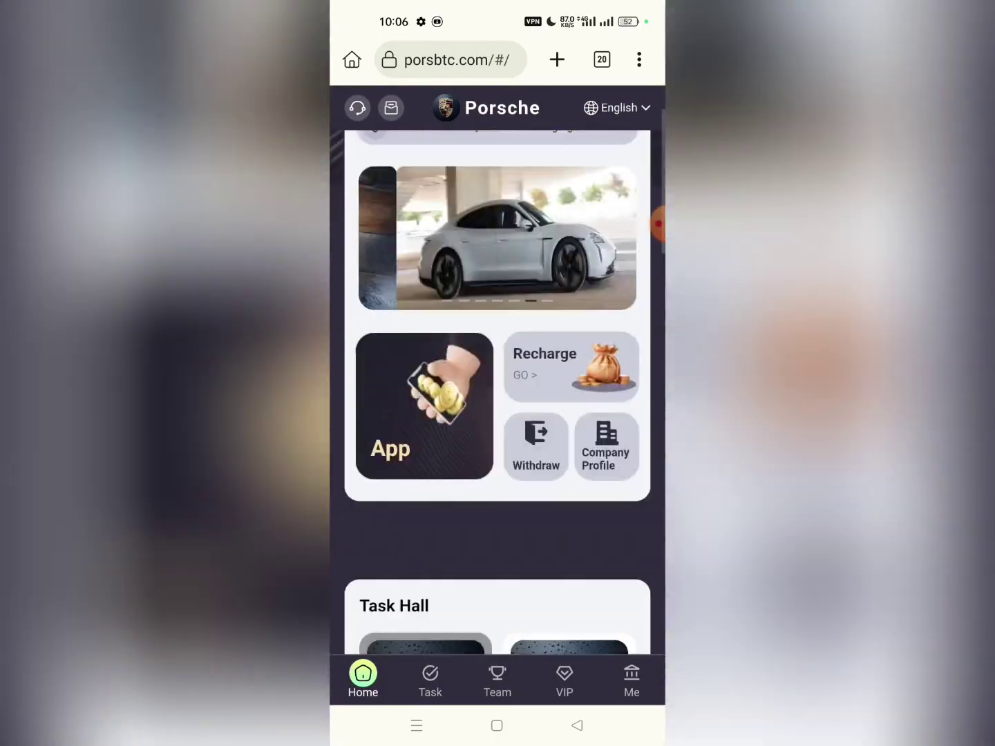
pyautogui.scroll(3, 498, 389)
# Step: Open the Recharge page listing TRC20-USDT, TRX, BEP20-USDT and BNB
pyautogui.click(657, 224)
pyautogui.click(593, 253)
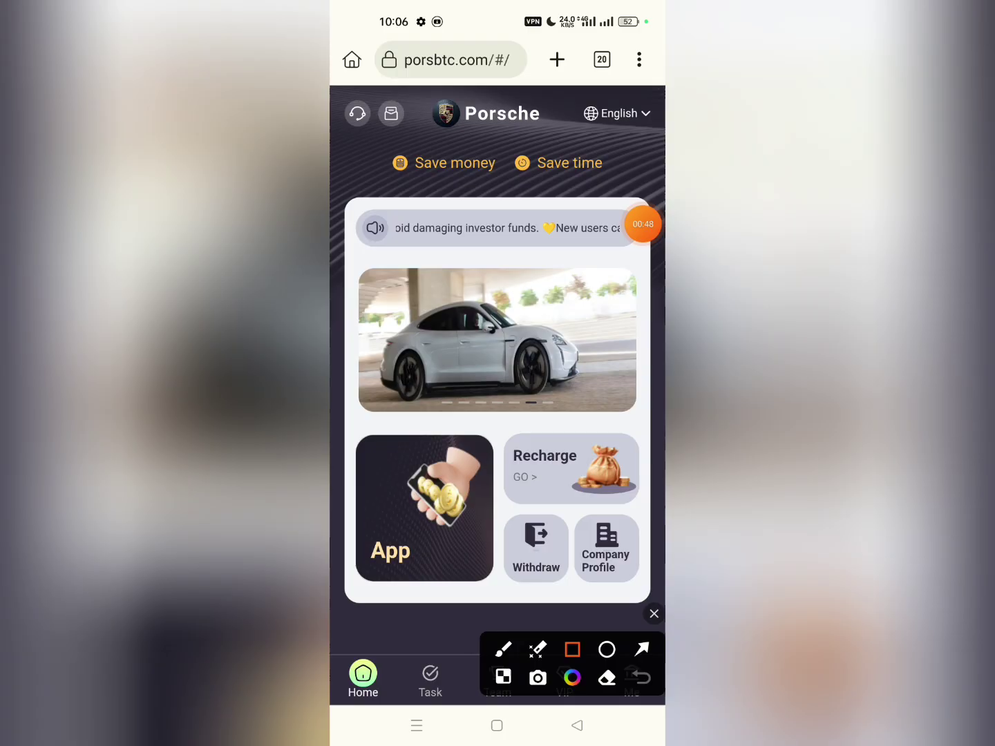
pyautogui.click(572, 468)
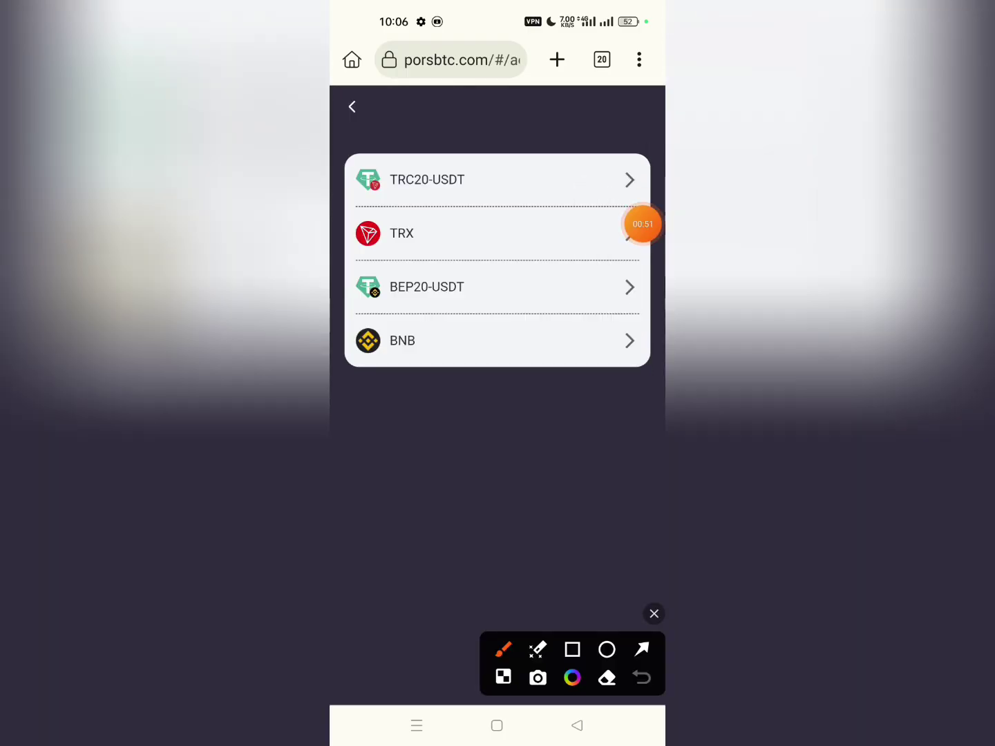
# Step: Choose the TRC20-USDT network from the coin list
pyautogui.moveTo(429, 220); pyautogui.dragTo(620, 272)
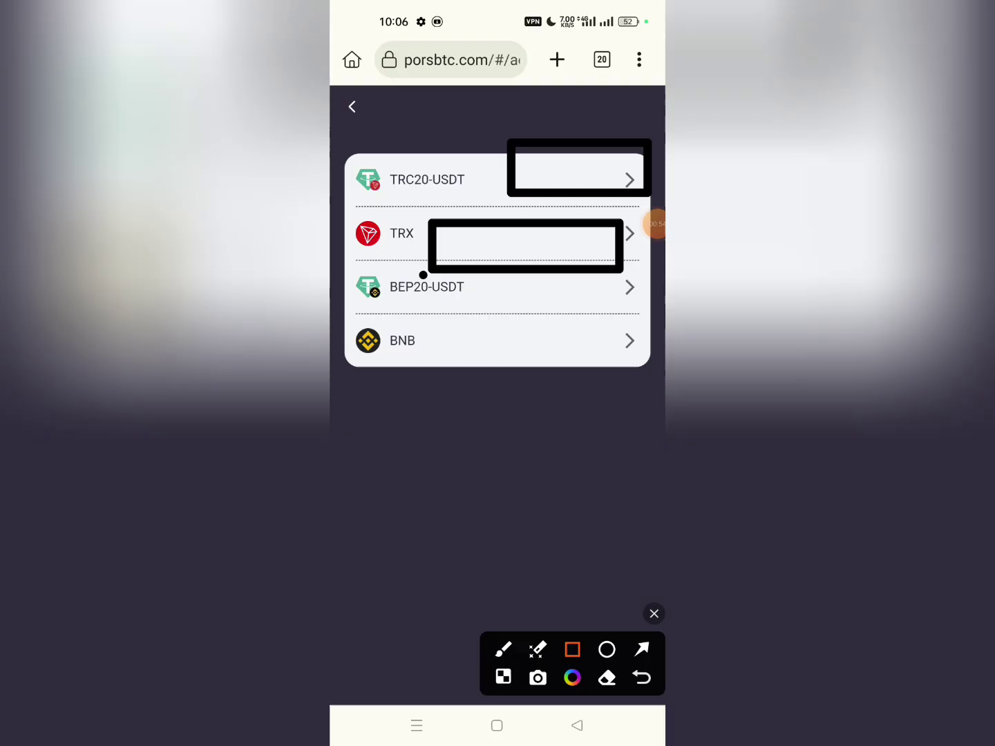
pyautogui.moveTo(422, 267); pyautogui.dragTo(617, 304)
pyautogui.moveTo(399, 322); pyautogui.dragTo(600, 368)
pyautogui.click(654, 614)
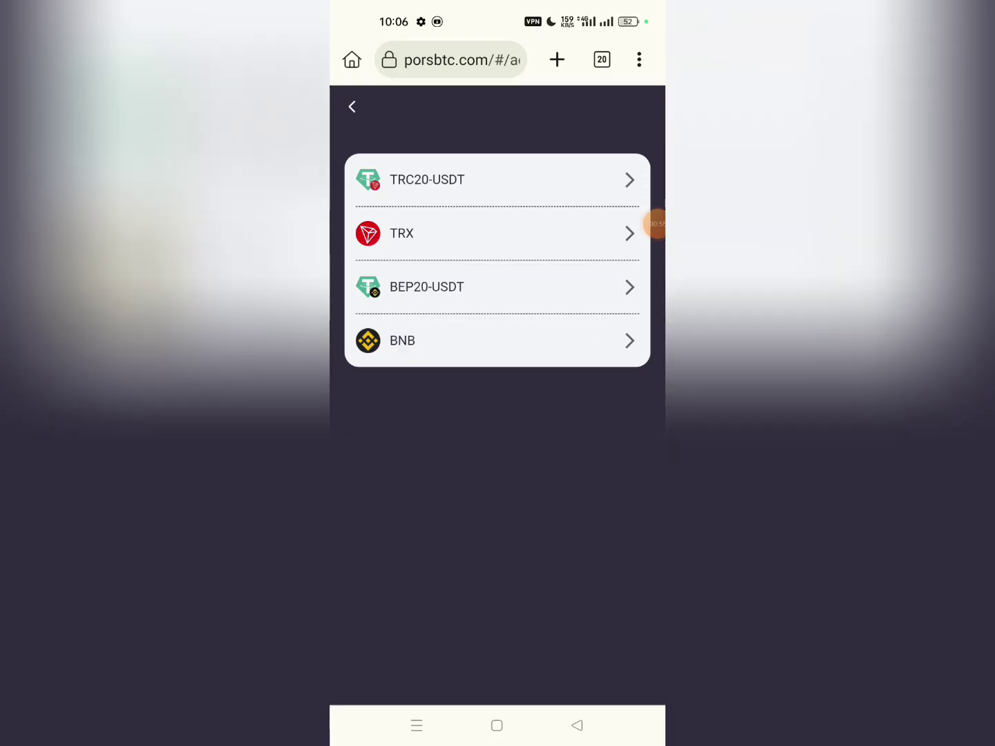
pyautogui.click(497, 179)
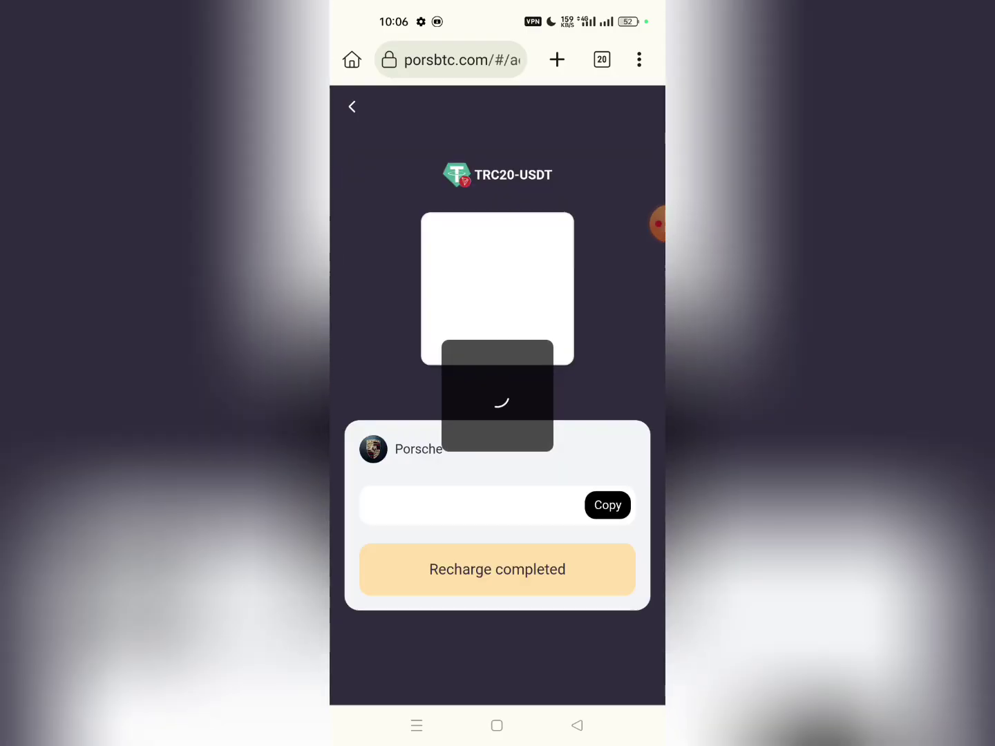
pyautogui.scroll(-1, 498, 389)
# Step: Review the TRC20-USDT deposit QR code, address and Tron-network instructions
pyautogui.click(642, 224)
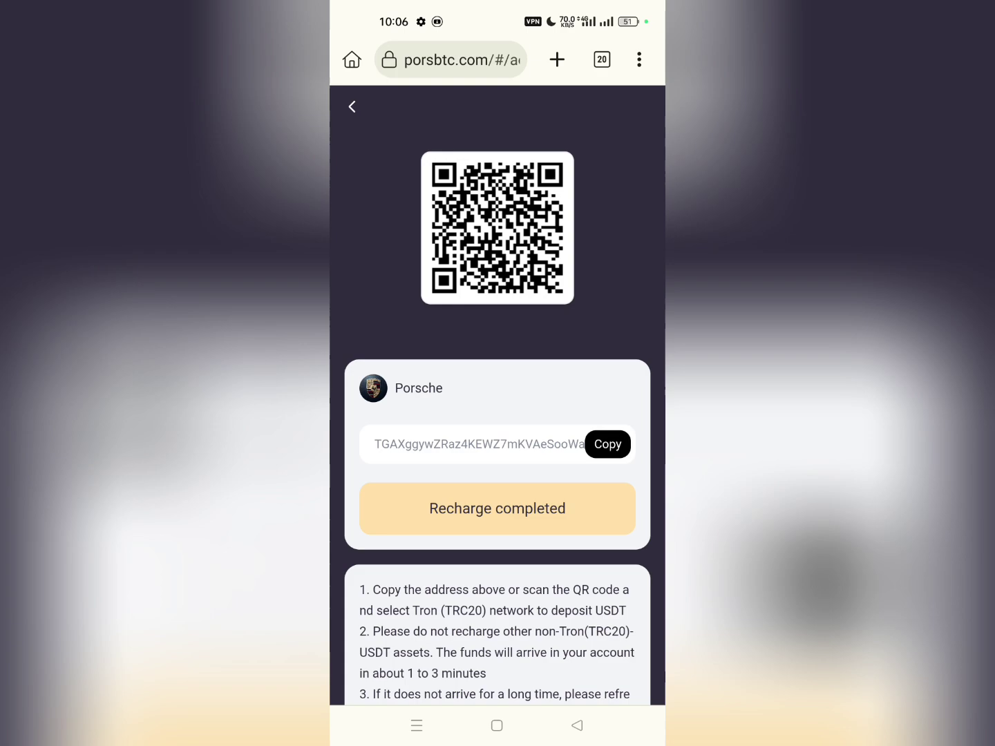
pyautogui.click(572, 649)
pyautogui.moveTo(411, 412); pyautogui.dragTo(582, 448)
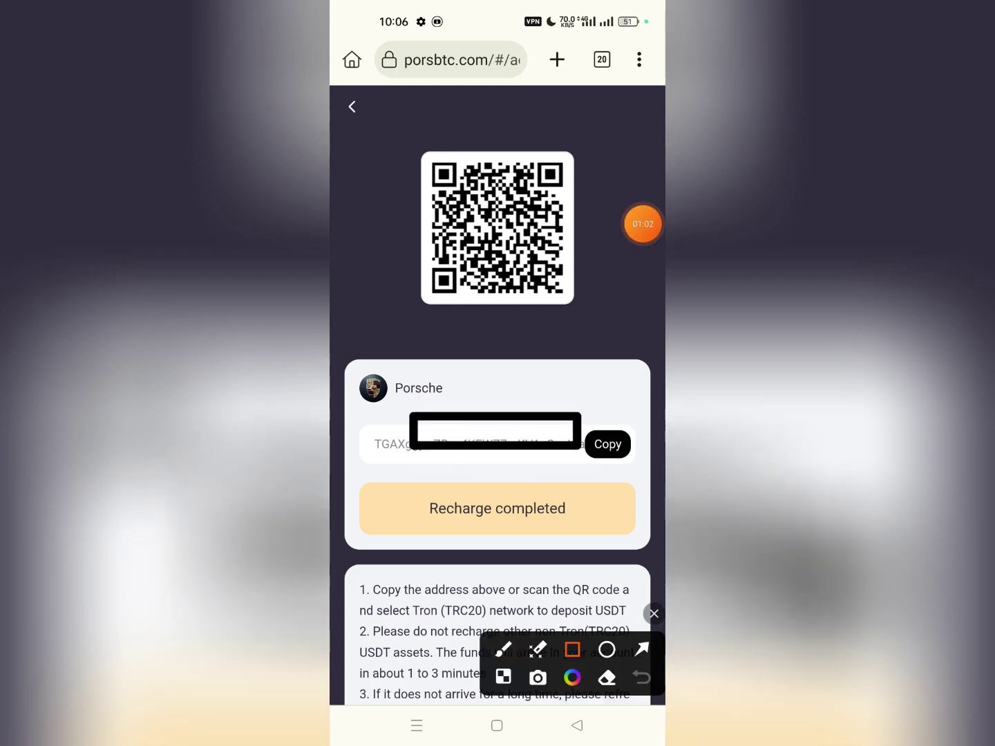
pyautogui.moveTo(382, 418)
pyautogui.mouseDown()
pyautogui.moveTo(452, 456)
pyautogui.moveTo(566, 464)
pyautogui.mouseUp()
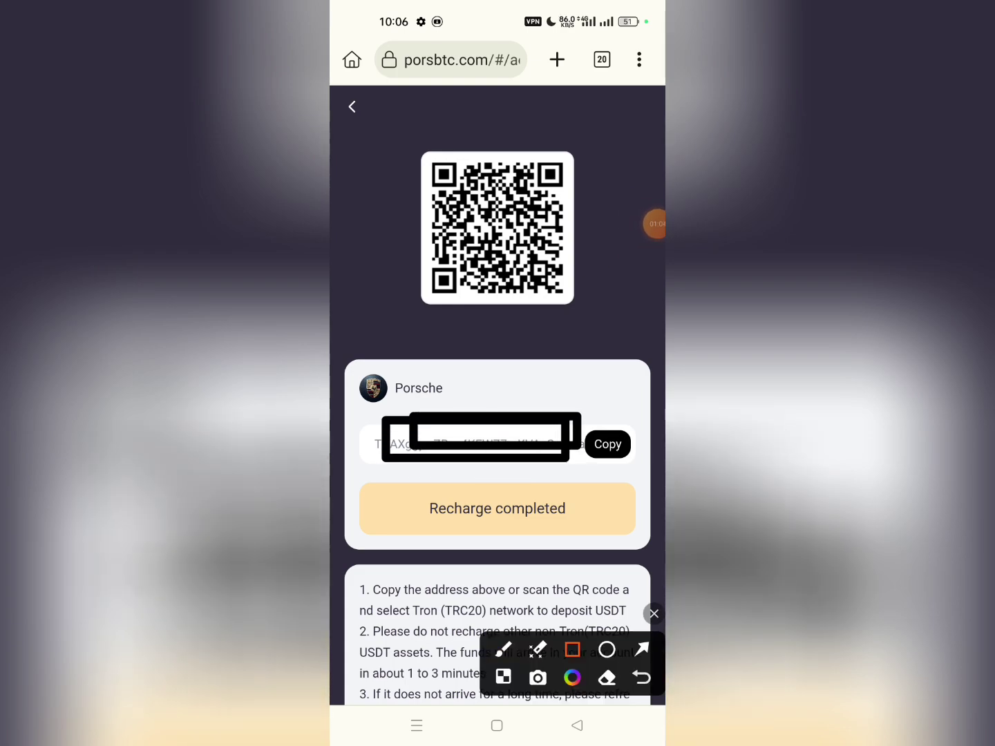
pyautogui.moveTo(397, 465); pyautogui.dragTo(627, 548)
pyautogui.click(643, 224)
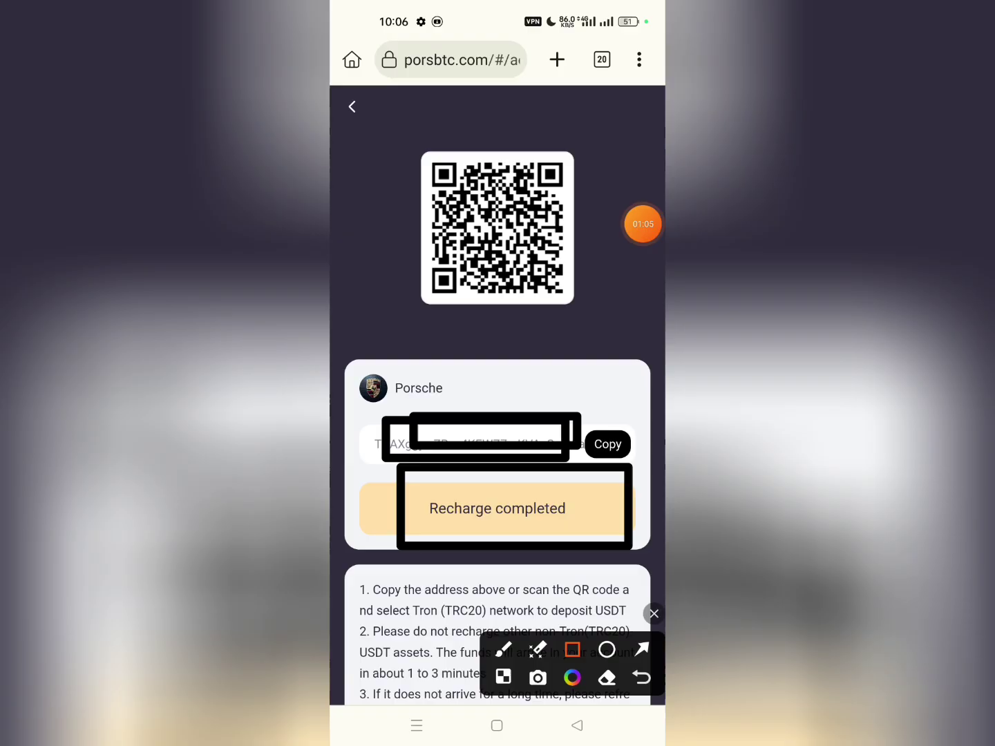
pyautogui.click(655, 613)
pyautogui.scroll(-1, 498, 467)
# Step: Return to the coin network list
pyautogui.click(643, 224)
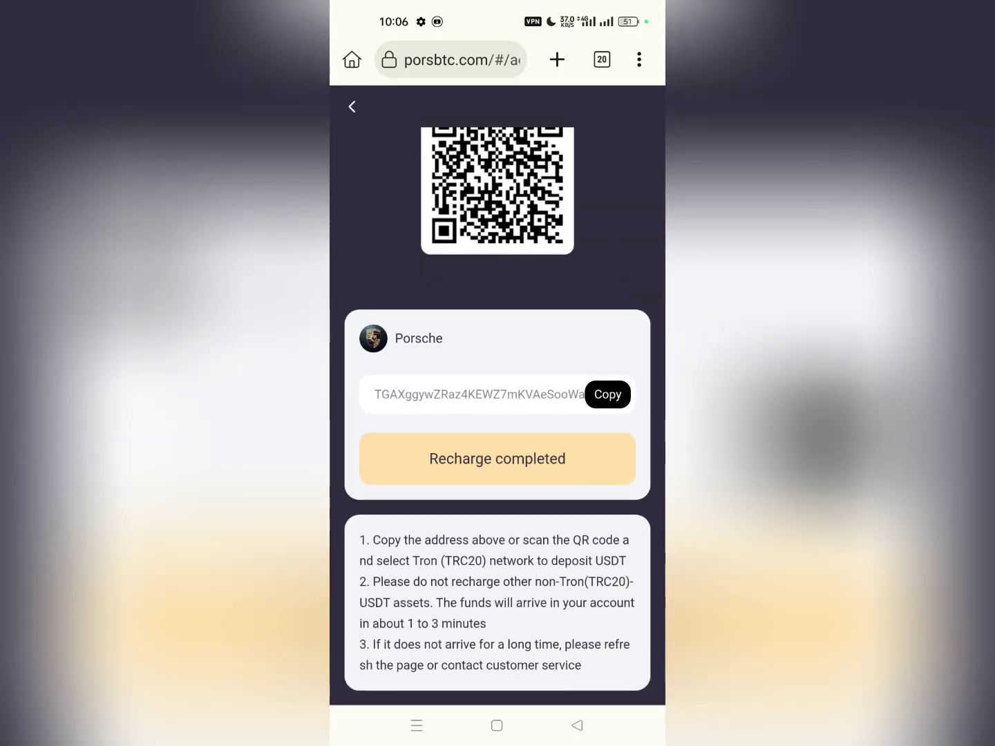
pyautogui.click(573, 649)
pyautogui.moveTo(430, 427); pyautogui.dragTo(624, 511)
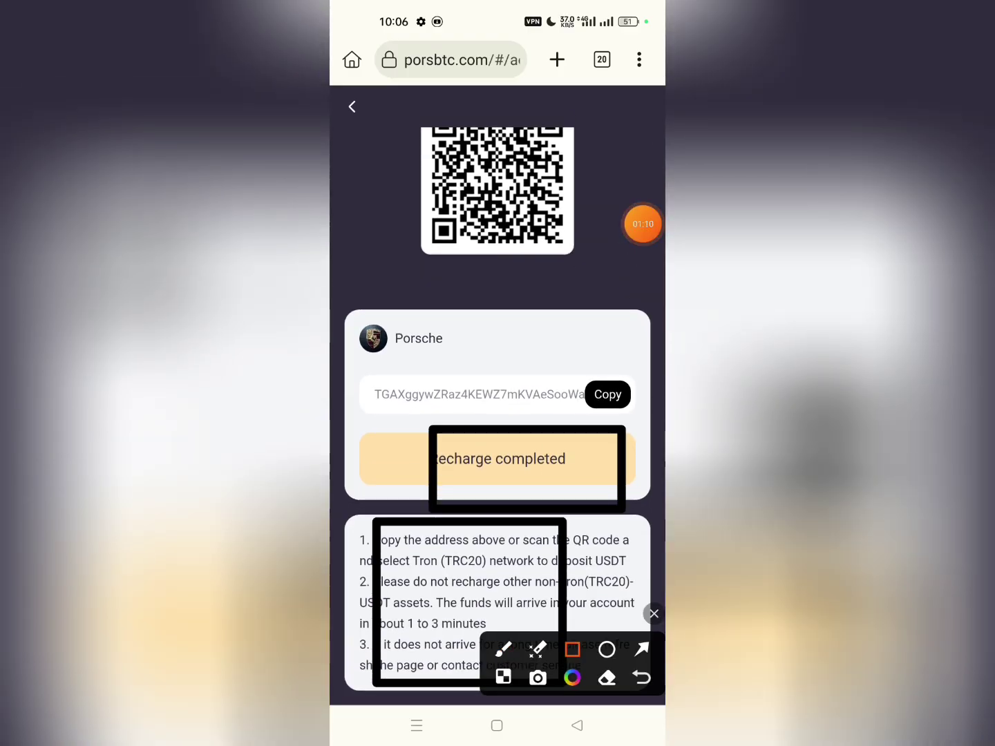
pyautogui.click(654, 613)
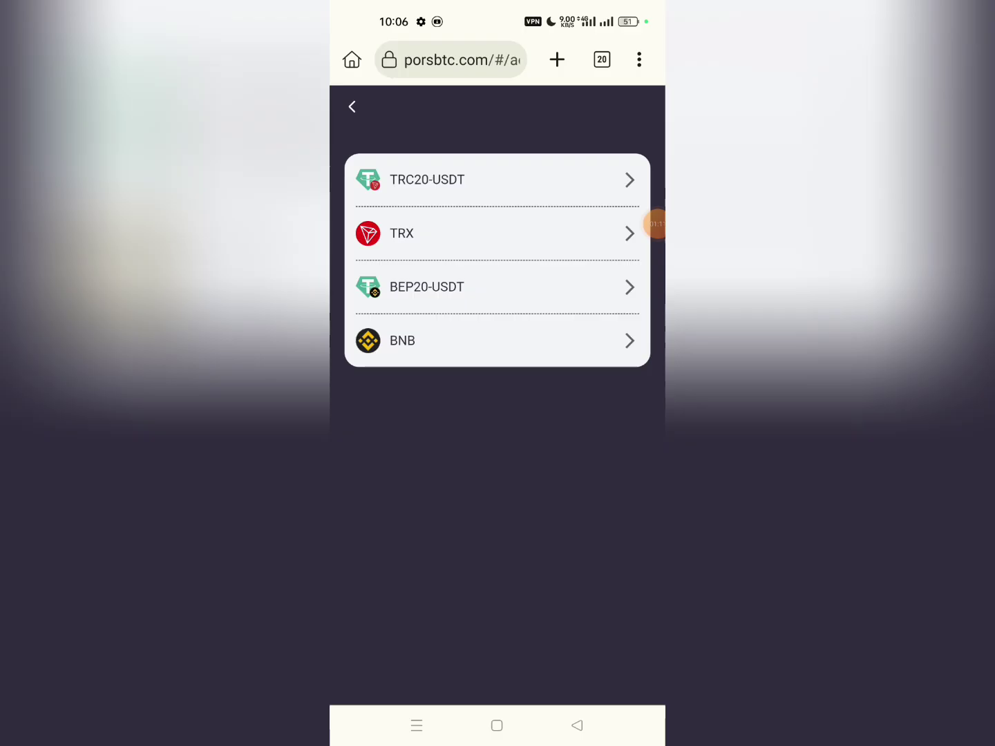
# Step: Return to the platform's Home page
pyautogui.click(352, 108)
pyautogui.click(656, 224)
pyautogui.click(591, 251)
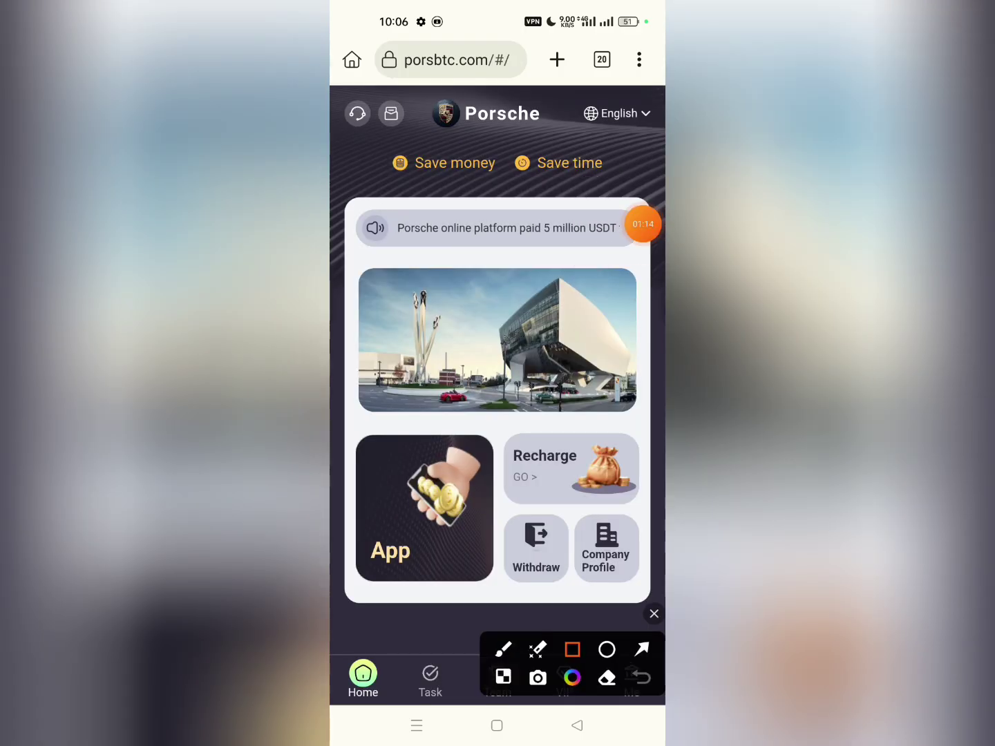
pyautogui.moveTo(539, 660); pyautogui.dragTo(614, 705)
# Step: Open the VIP page and browse the Porsche membership level cards
pyautogui.click(651, 513)
pyautogui.click(565, 680)
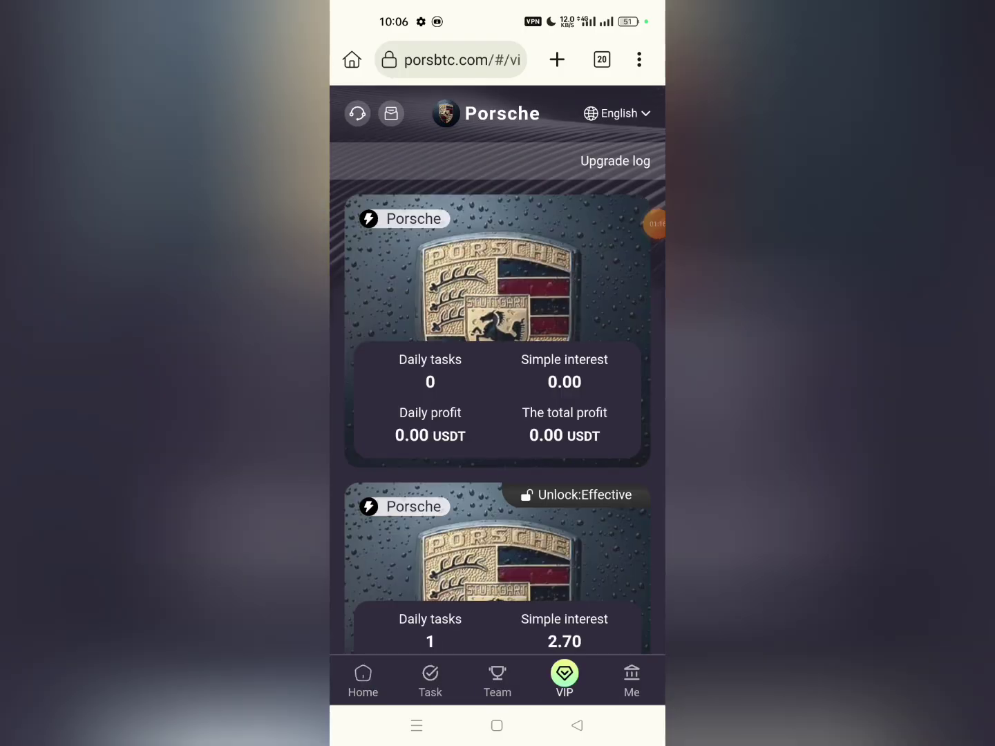
pyautogui.scroll(-1, 498, 388)
pyautogui.click(644, 224)
pyautogui.click(596, 251)
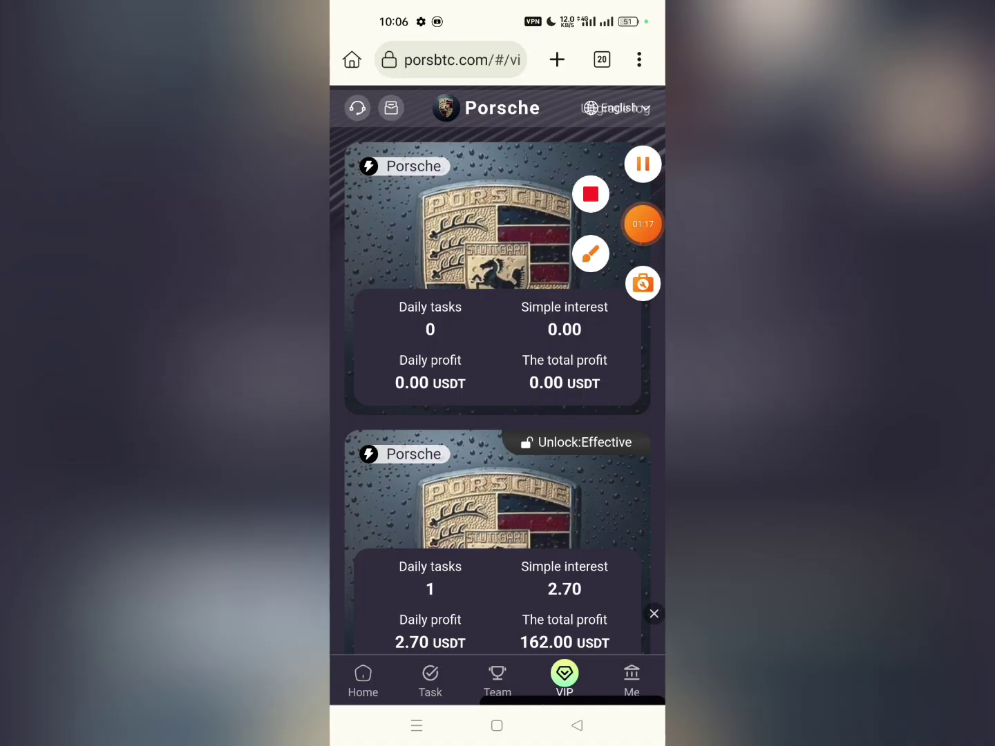
pyautogui.moveTo(381, 188)
pyautogui.mouseDown()
pyautogui.moveTo(526, 289)
pyautogui.moveTo(624, 289)
pyautogui.mouseUp()
pyautogui.moveTo(368, 466); pyautogui.dragTo(483, 549)
pyautogui.click(655, 613)
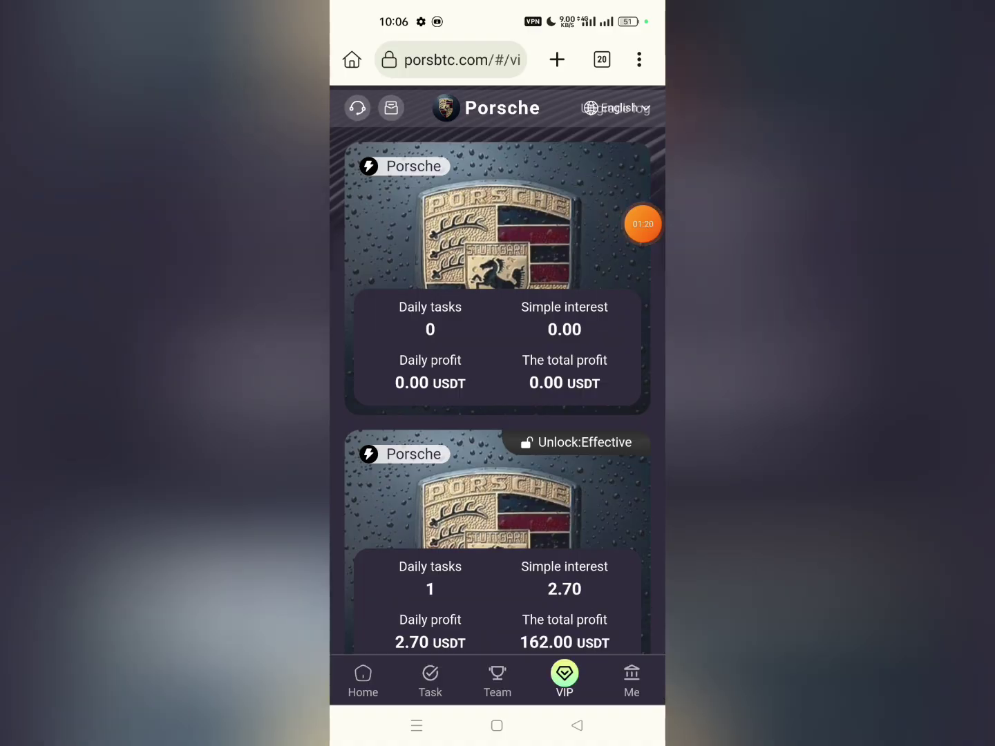
pyautogui.scroll(-5, 498, 389)
pyautogui.scroll(-5, 498, 389)
pyautogui.scroll(-10, 497, 390)
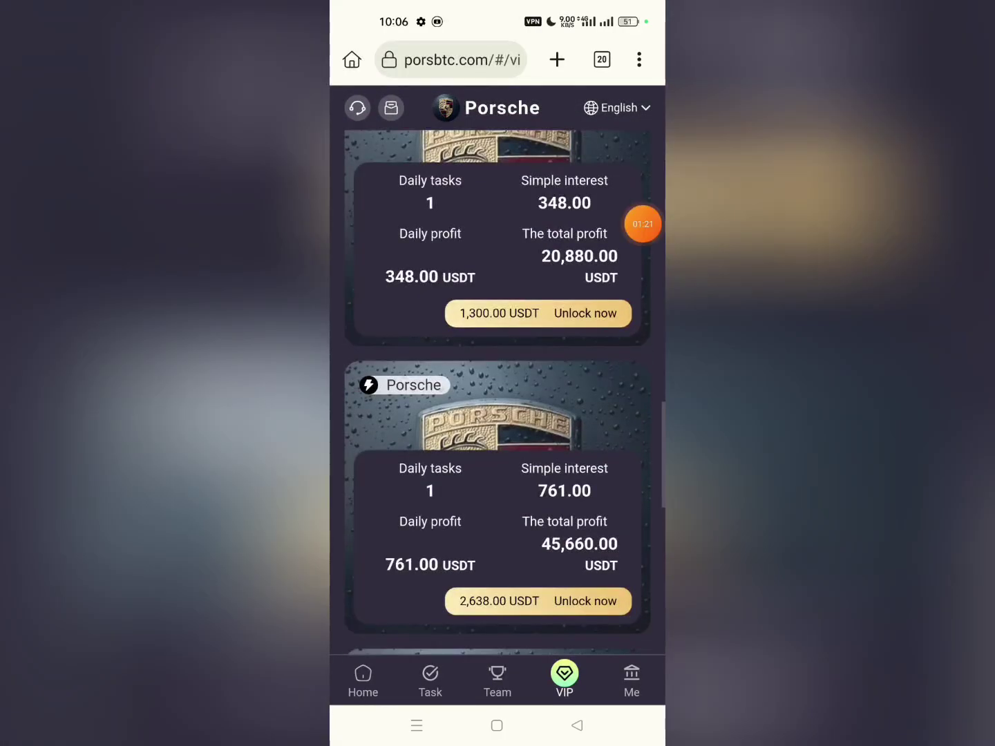
pyautogui.moveTo(433, 223); pyautogui.dragTo(619, 295)
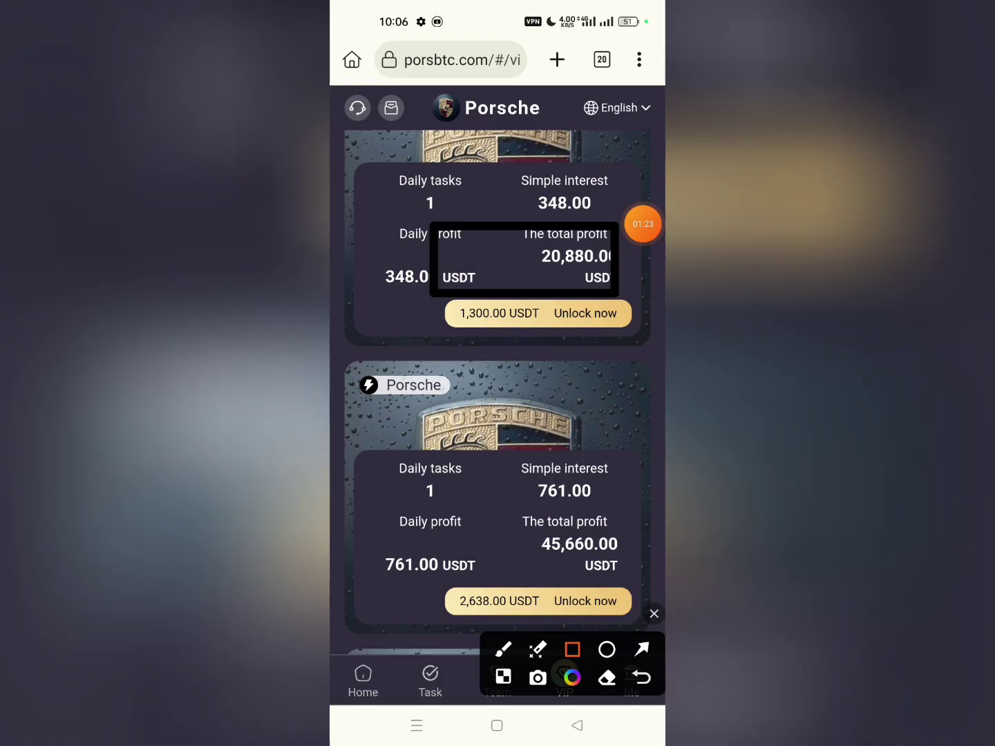
pyautogui.moveTo(486, 290); pyautogui.dragTo(638, 347)
pyautogui.scroll(-10, 497, 388)
pyautogui.scroll(-5, 497, 389)
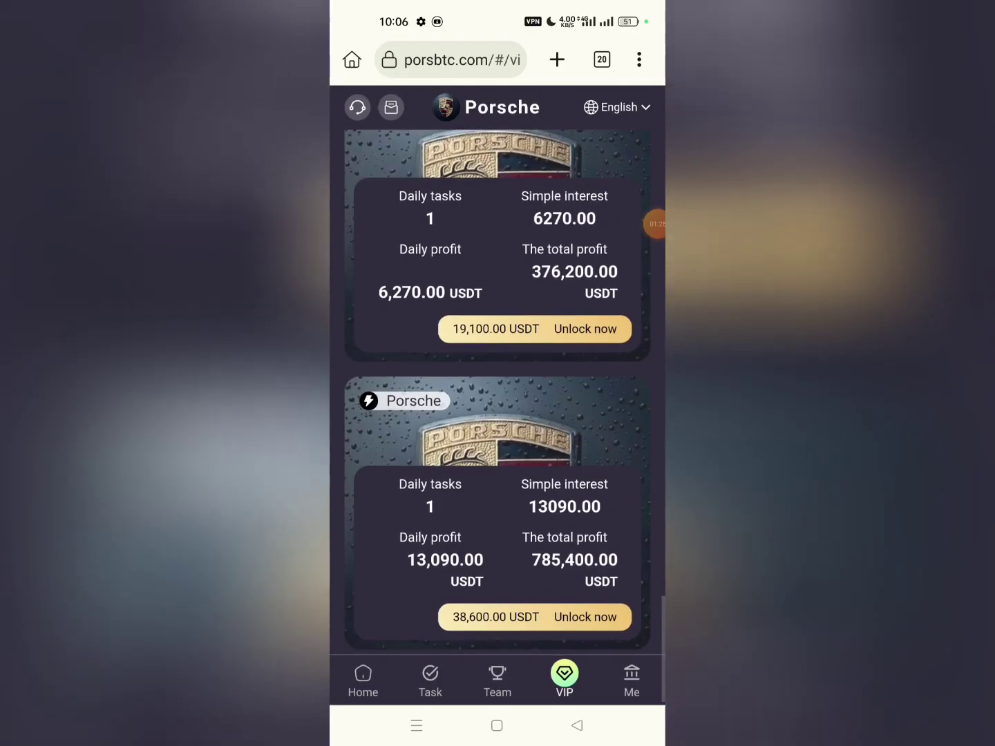
# Step: Scroll through each level's daily tasks, daily profit, total profit and unlock price
pyautogui.click(643, 224)
pyautogui.click(503, 650)
pyautogui.moveTo(421, 520); pyautogui.dragTo(576, 584)
pyautogui.moveTo(423, 357); pyautogui.dragTo(541, 418)
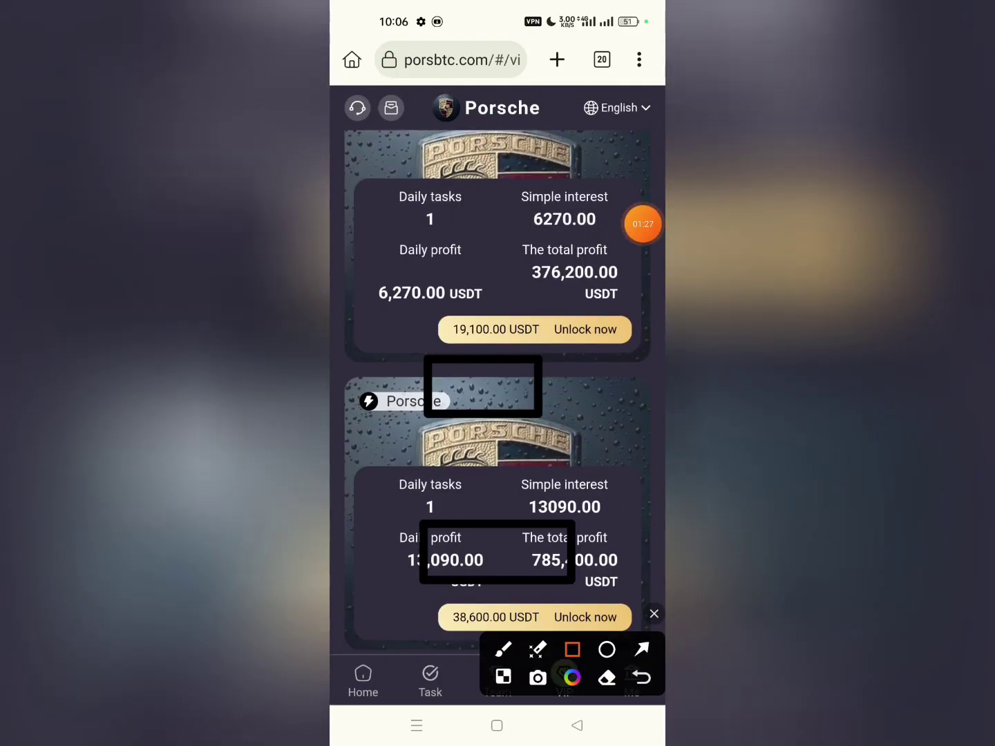
pyautogui.moveTo(460, 192); pyautogui.dragTo(602, 398)
pyautogui.click(653, 613)
pyautogui.scroll(5, 498, 389)
pyautogui.scroll(10, 498, 388)
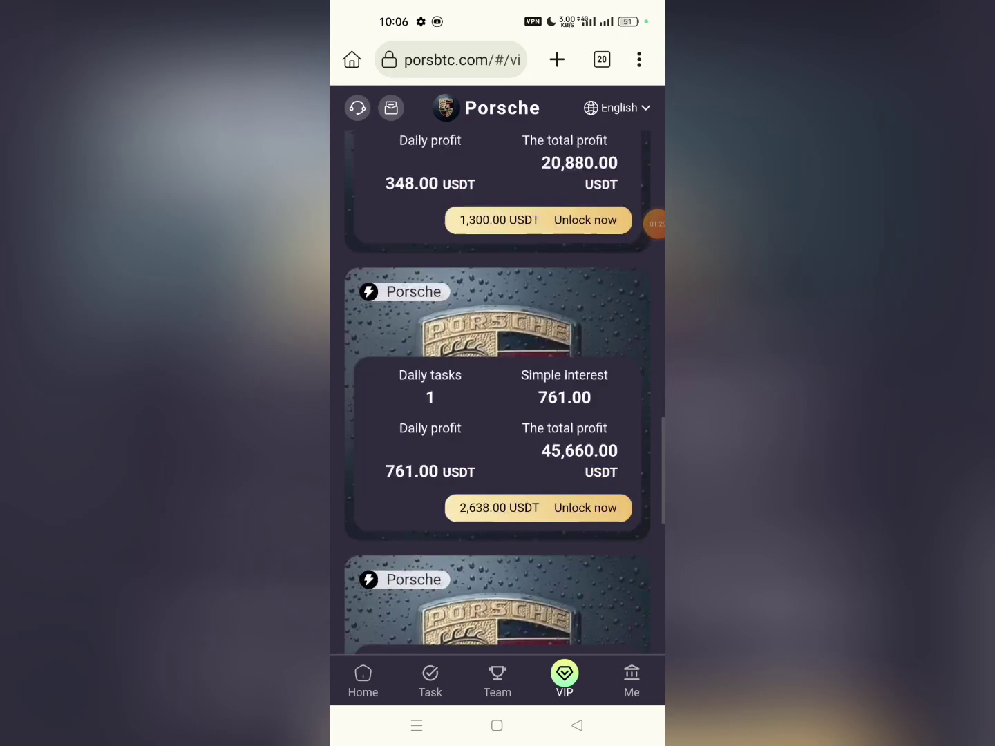
pyautogui.scroll(10, 497, 389)
pyautogui.scroll(3, 497, 388)
pyautogui.click(643, 224)
pyautogui.click(592, 251)
pyautogui.click(573, 650)
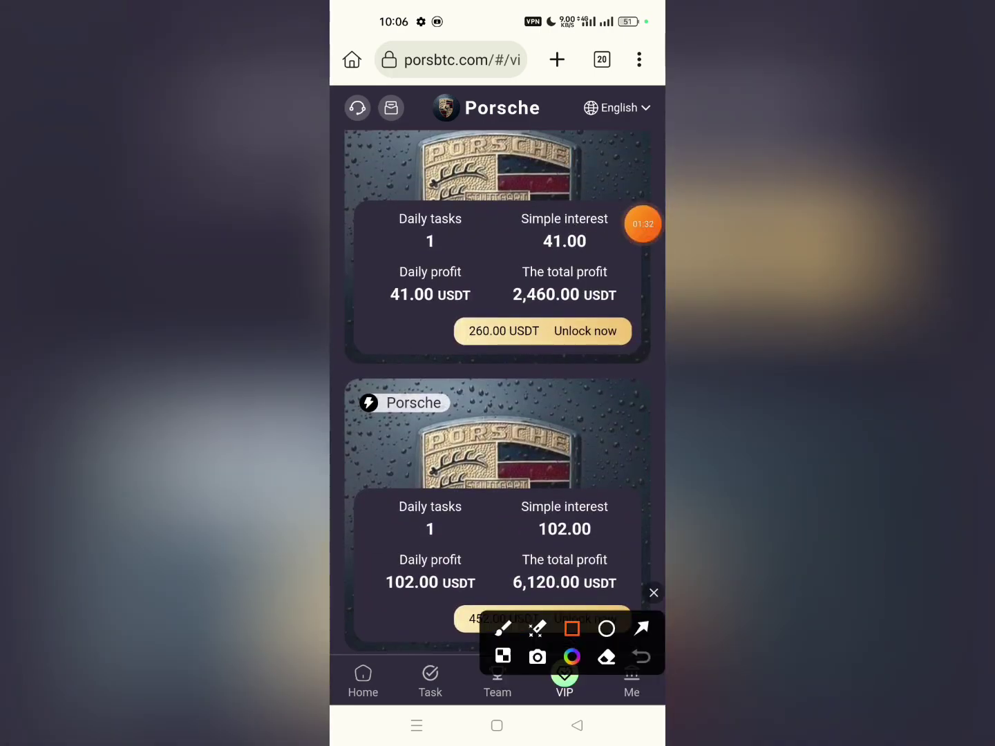
pyautogui.moveTo(572, 664); pyautogui.dragTo(576, 410)
pyautogui.click(653, 364)
pyautogui.scroll(5, 498, 389)
pyautogui.scroll(5, 498, 388)
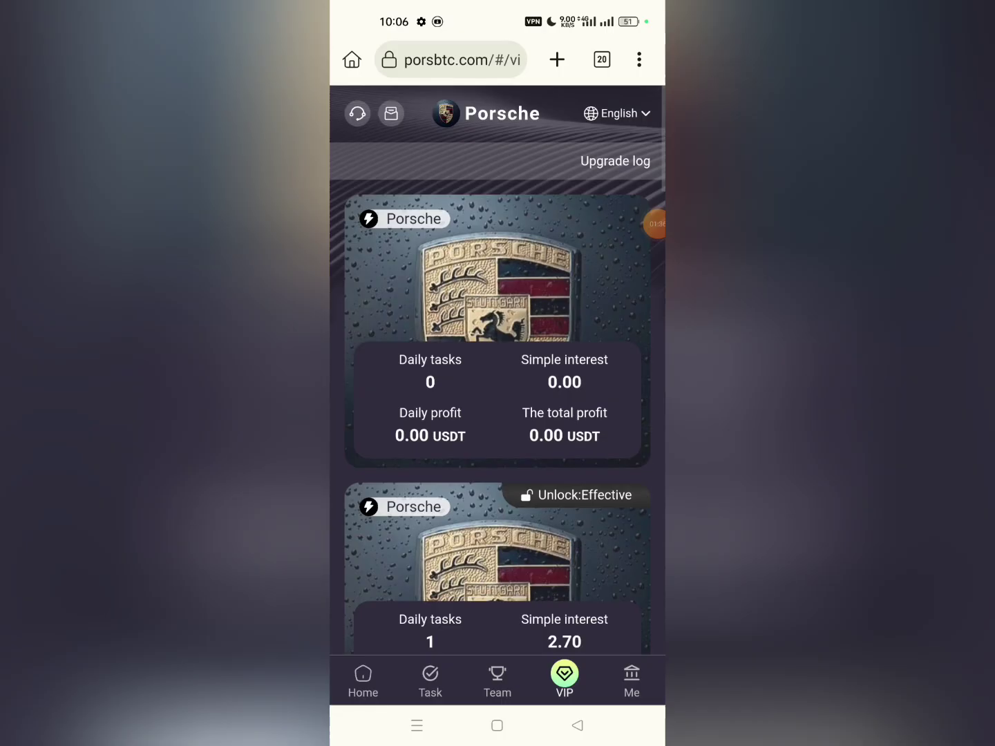
pyautogui.click(644, 224)
pyautogui.click(591, 254)
pyautogui.moveTo(572, 662)
pyautogui.mouseDown()
pyautogui.moveTo(531, 625)
pyautogui.moveTo(569, 526)
pyautogui.moveTo(572, 346)
pyautogui.moveTo(573, 367)
pyautogui.mouseUp()
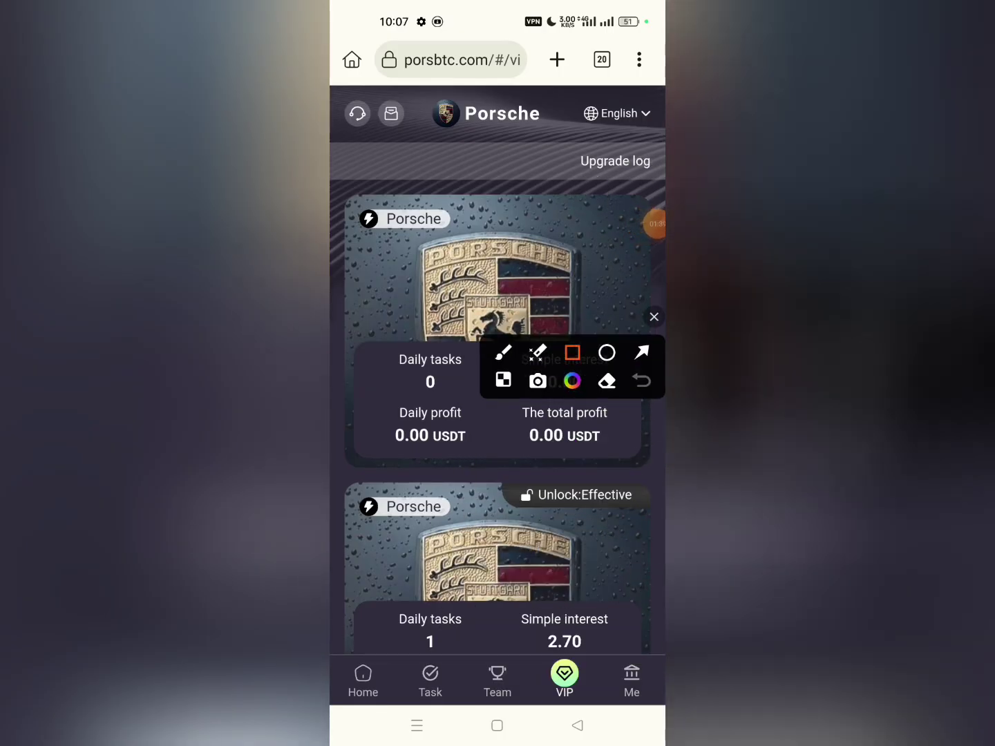
# Step: Open today's task list and scroll through it
pyautogui.click(654, 316)
pyautogui.click(430, 677)
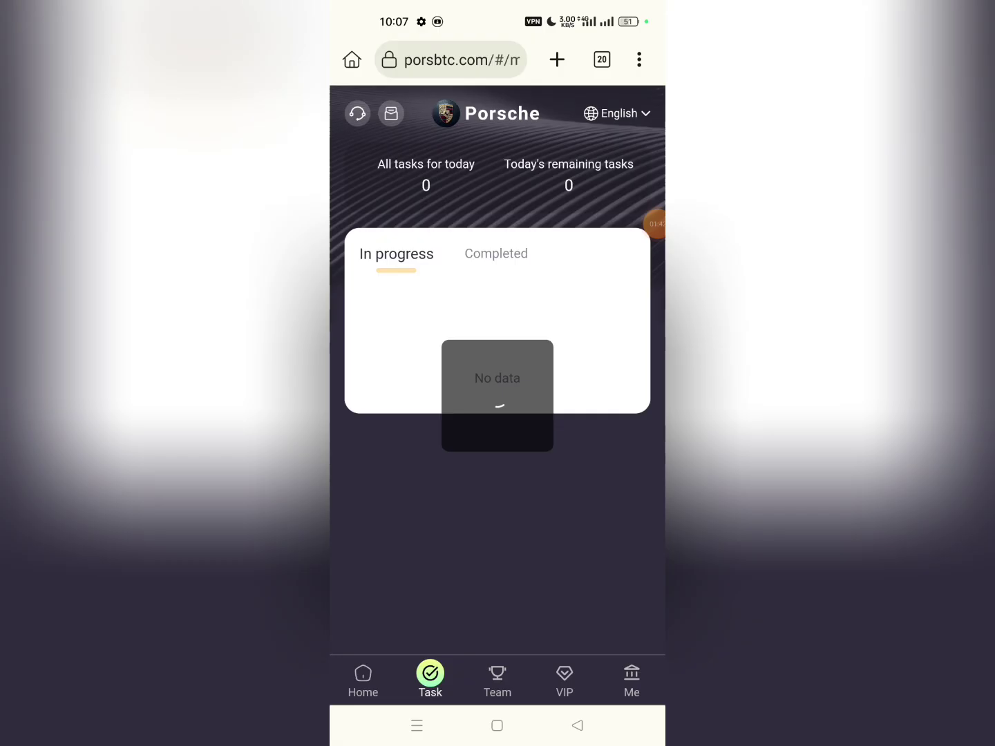
pyautogui.click(643, 223)
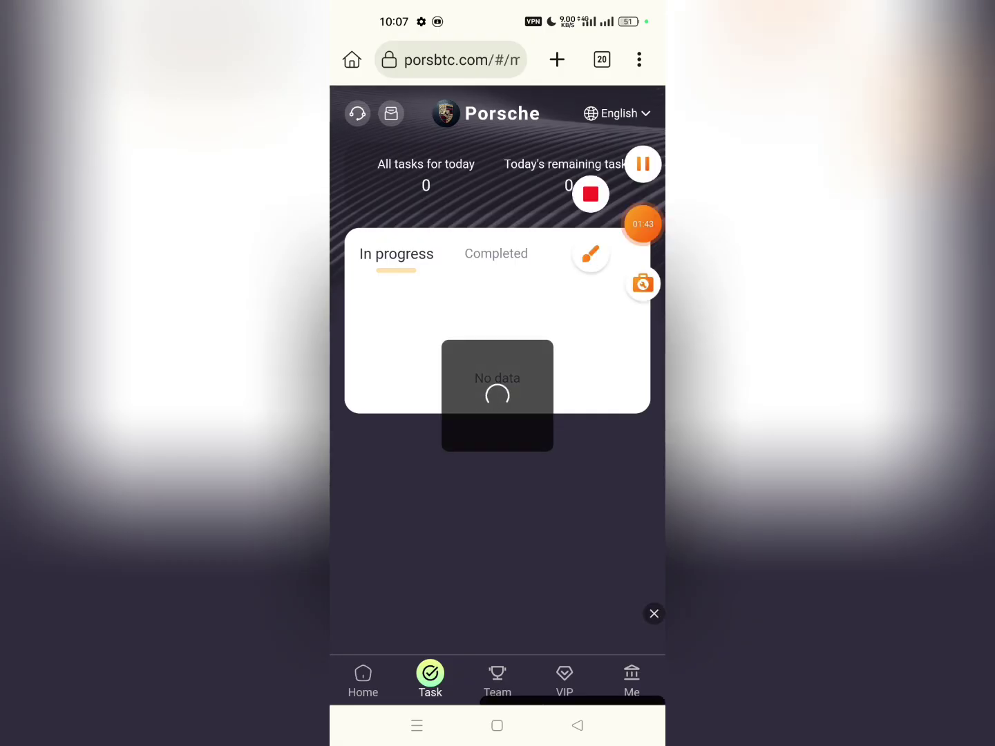
pyautogui.click(591, 253)
pyautogui.moveTo(572, 650)
pyautogui.mouseDown()
pyautogui.moveTo(564, 568)
pyautogui.moveTo(553, 624)
pyautogui.mouseUp()
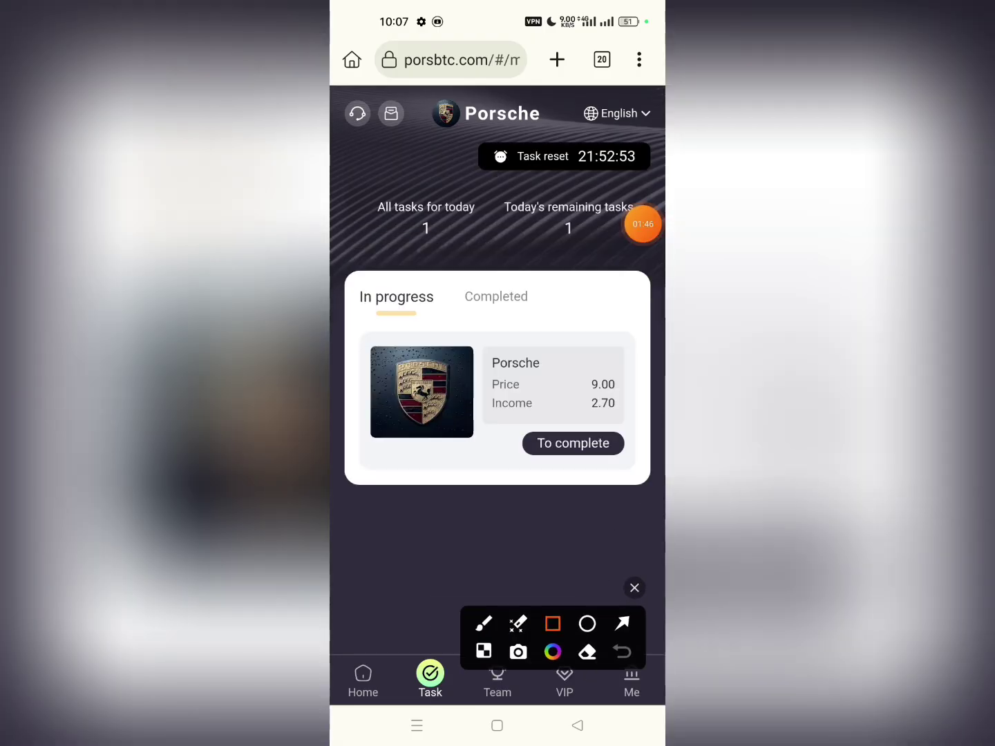
pyautogui.moveTo(394, 316); pyautogui.dragTo(648, 471)
pyautogui.moveTo(500, 407)
pyautogui.mouseDown()
pyautogui.moveTo(565, 447)
pyautogui.moveTo(629, 462)
pyautogui.mouseUp()
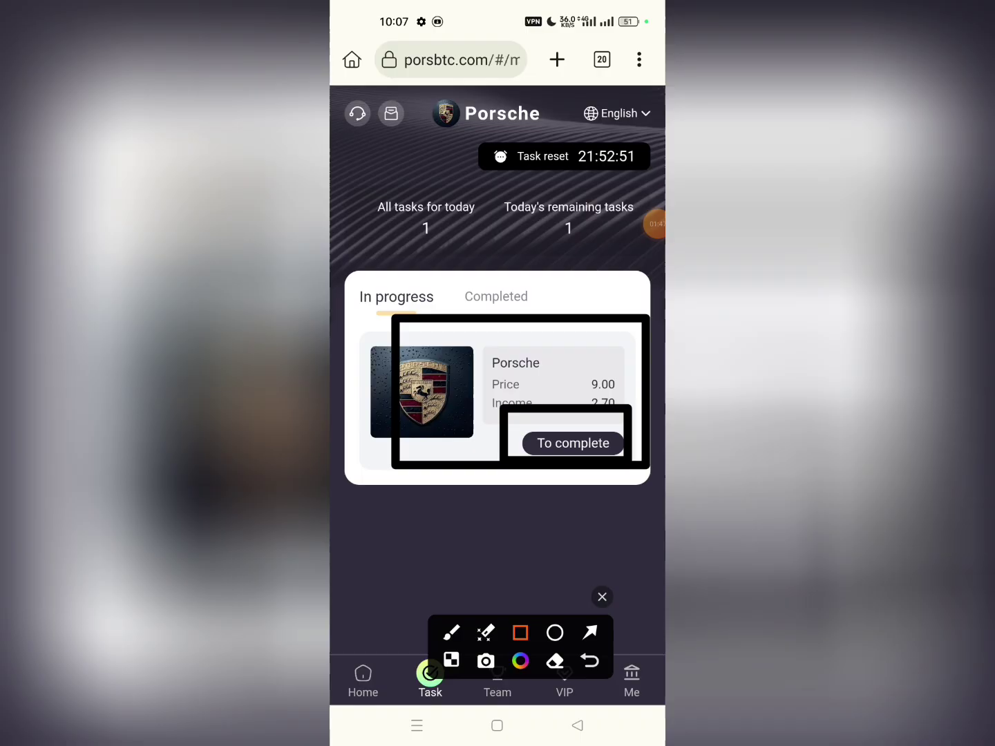
pyautogui.click(602, 596)
# Step: Complete the Porsche daily task, leaving none remaining
pyautogui.click(652, 224)
pyautogui.click(642, 224)
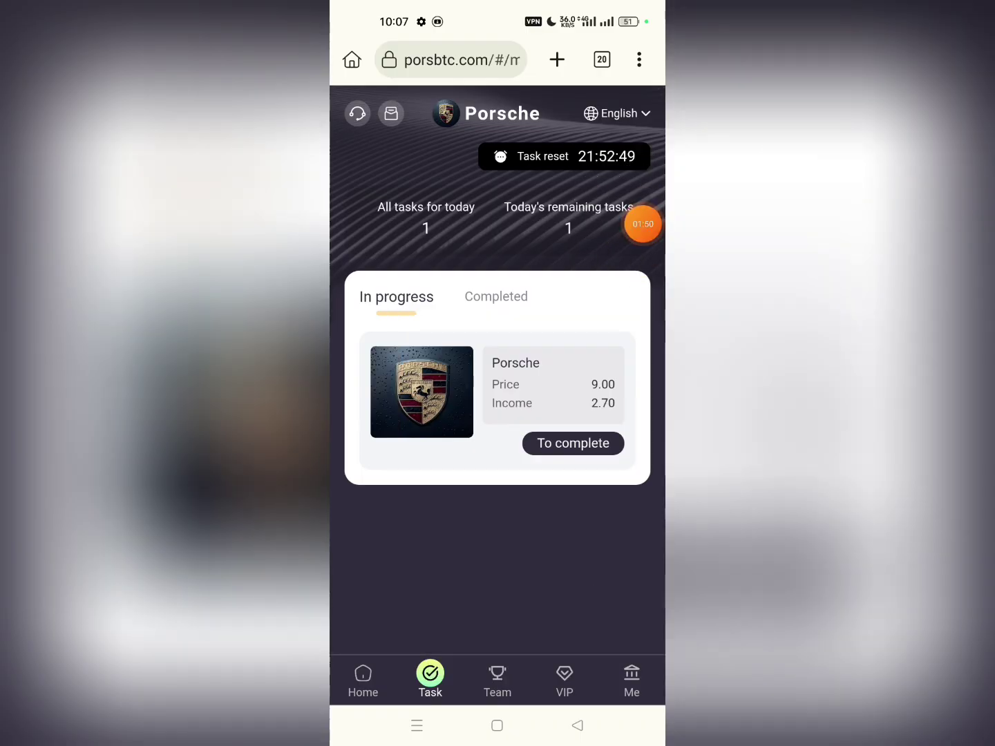
pyautogui.click(591, 253)
pyautogui.moveTo(524, 400); pyautogui.dragTo(638, 478)
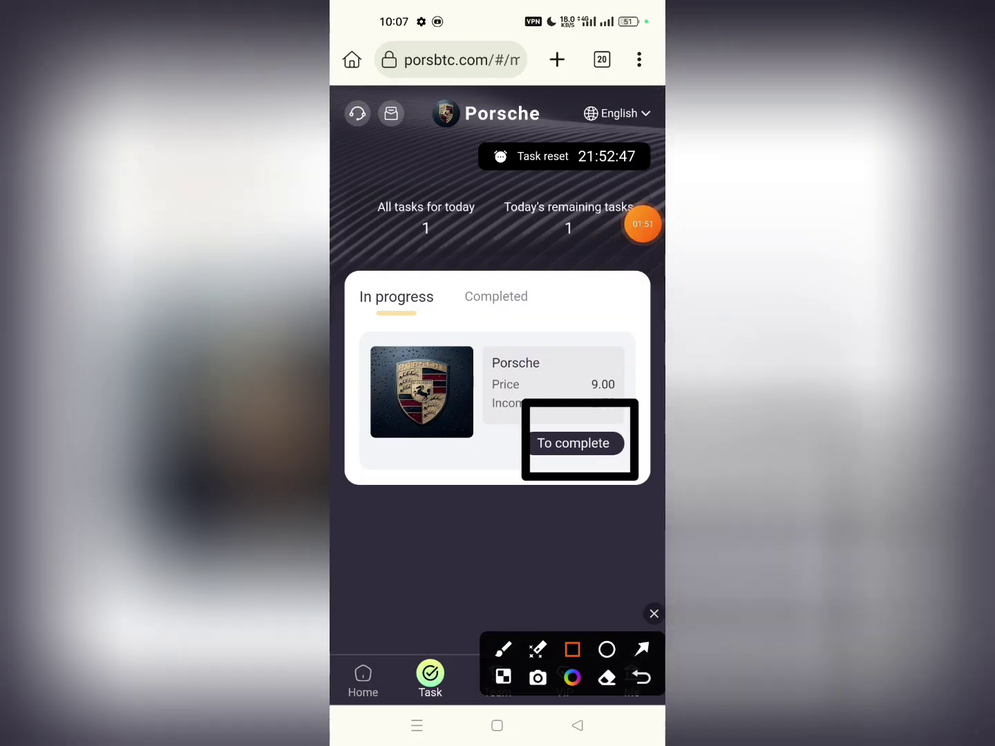
pyautogui.click(654, 614)
pyautogui.click(573, 443)
pyautogui.click(643, 224)
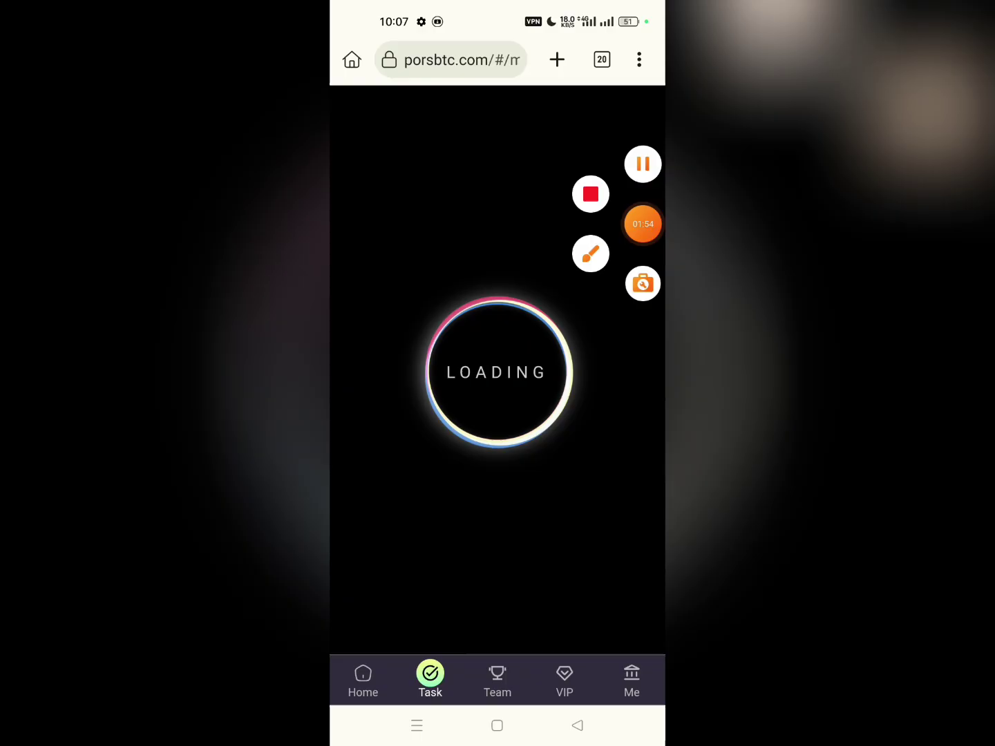
pyautogui.click(591, 253)
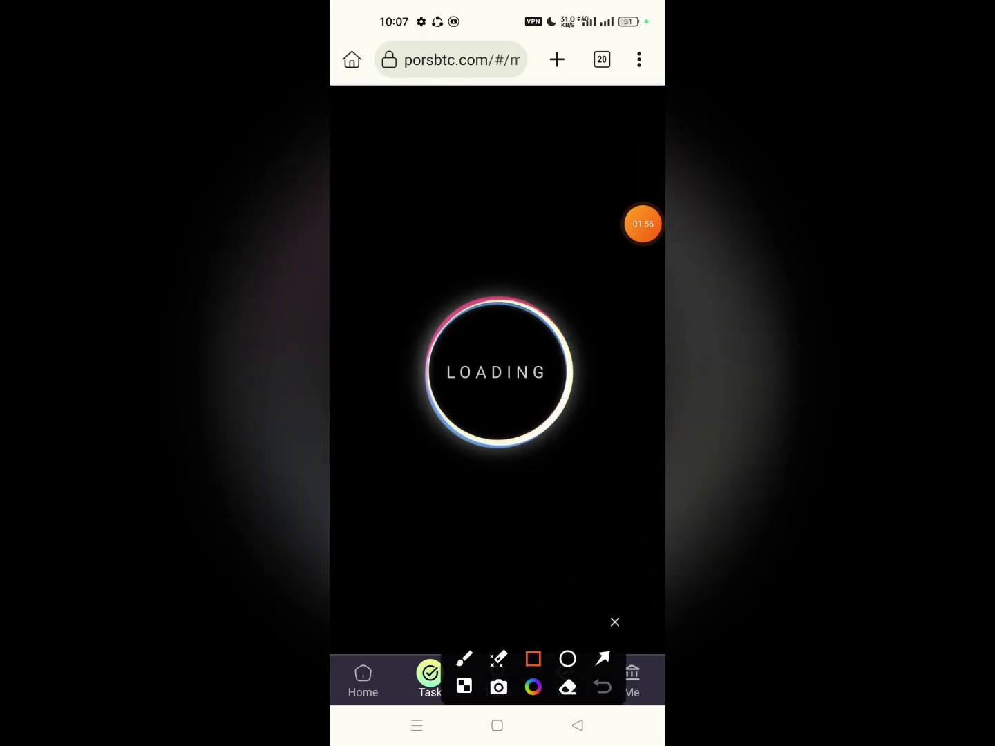
pyautogui.moveTo(433, 314); pyautogui.dragTo(572, 436)
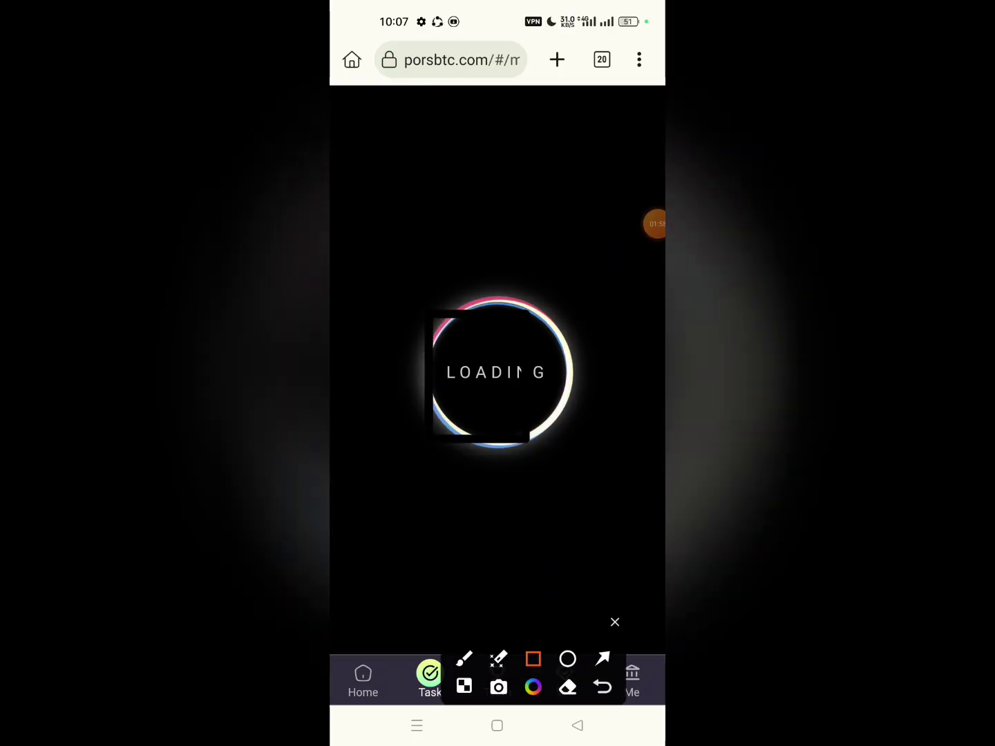
pyautogui.click(615, 622)
# Step: Show the Team page with its referral link and team stats
pyautogui.click(656, 225)
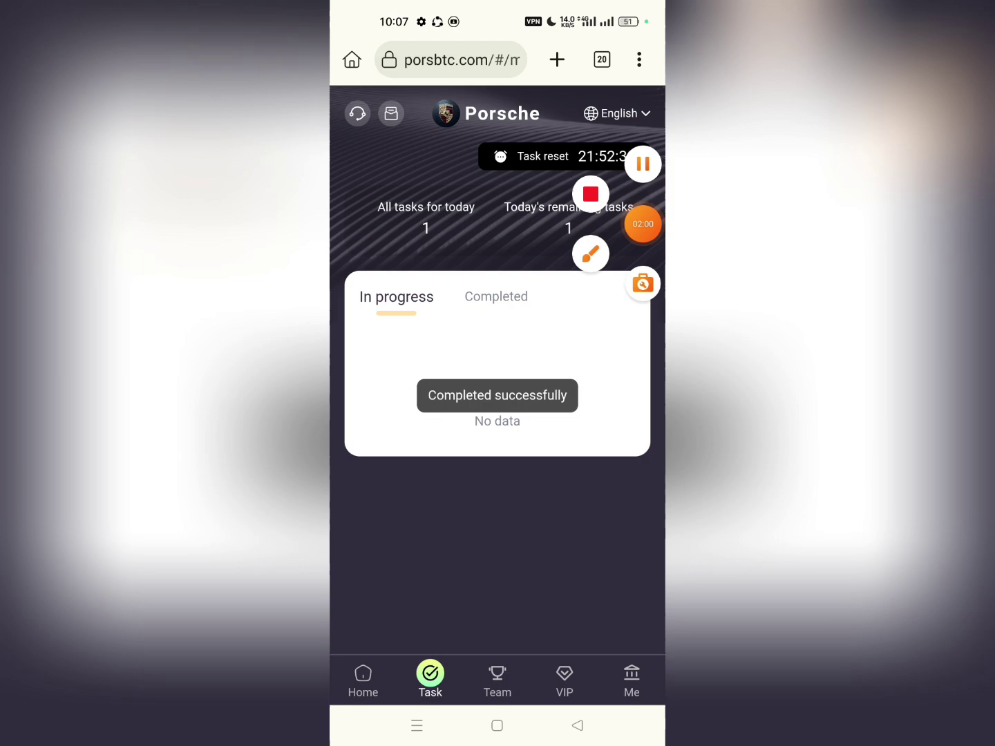
pyautogui.click(591, 253)
pyautogui.moveTo(400, 272); pyautogui.dragTo(600, 498)
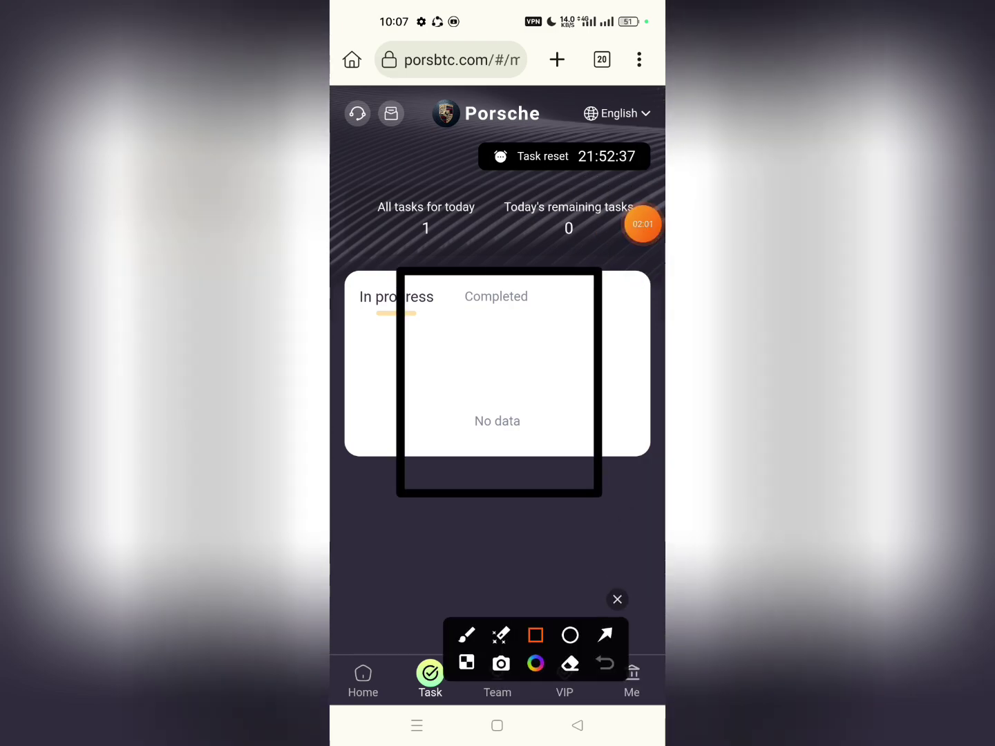
pyautogui.click(654, 614)
pyautogui.click(643, 224)
pyautogui.click(591, 254)
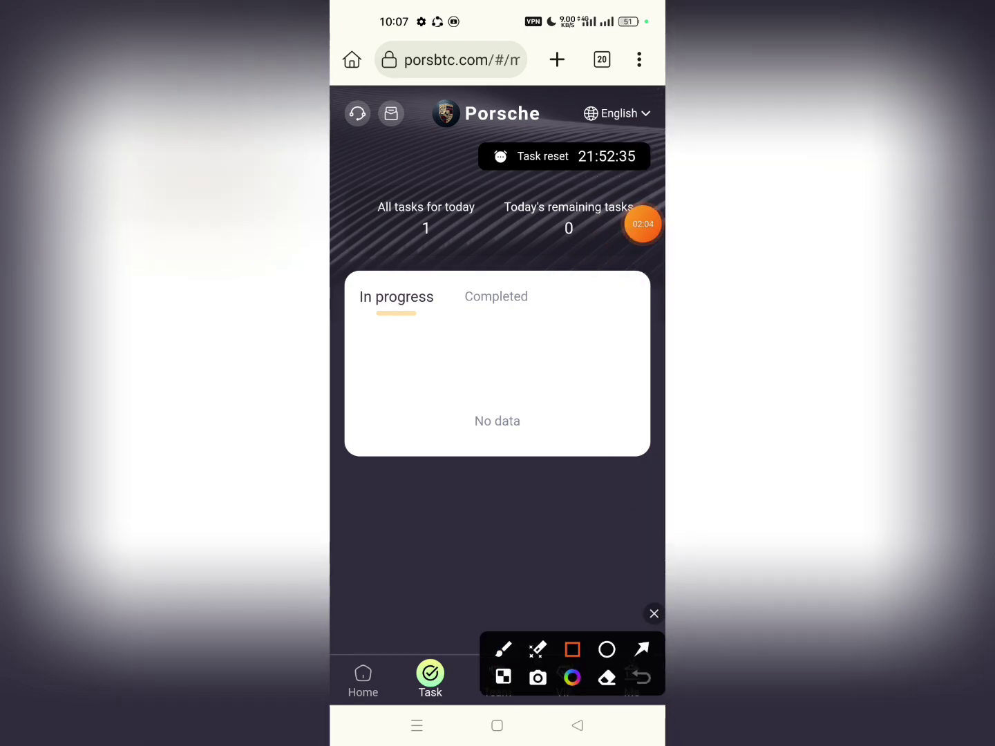
pyautogui.click(647, 224)
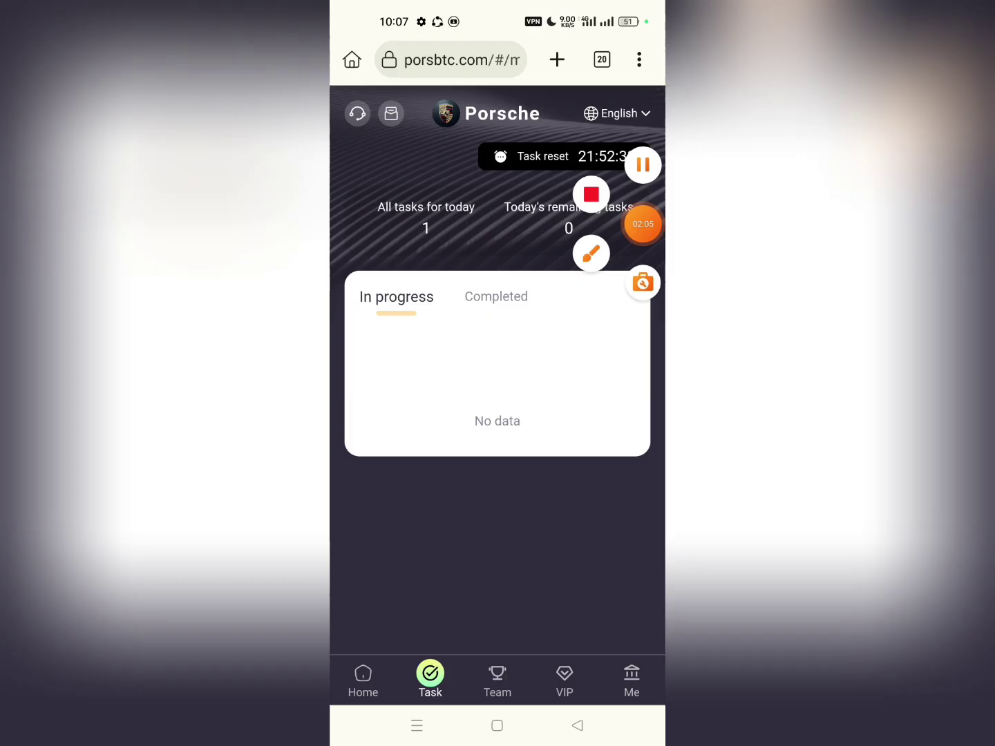
# Step: Switch to the team overview page and scroll its stats
pyautogui.click(497, 680)
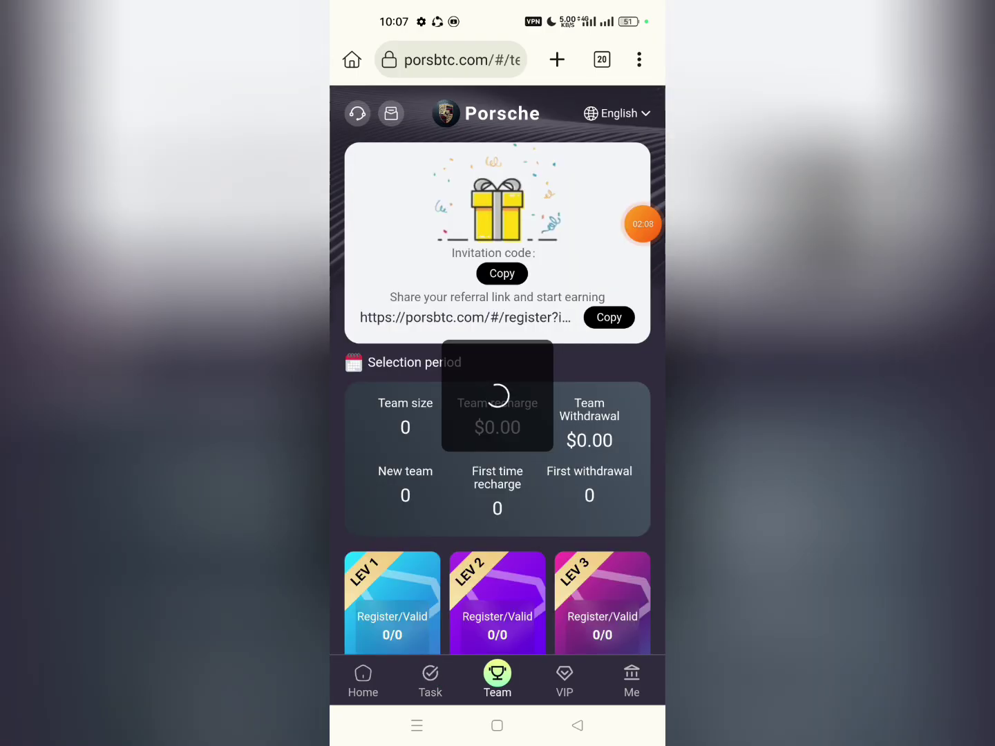
pyautogui.scroll(-3, 498, 388)
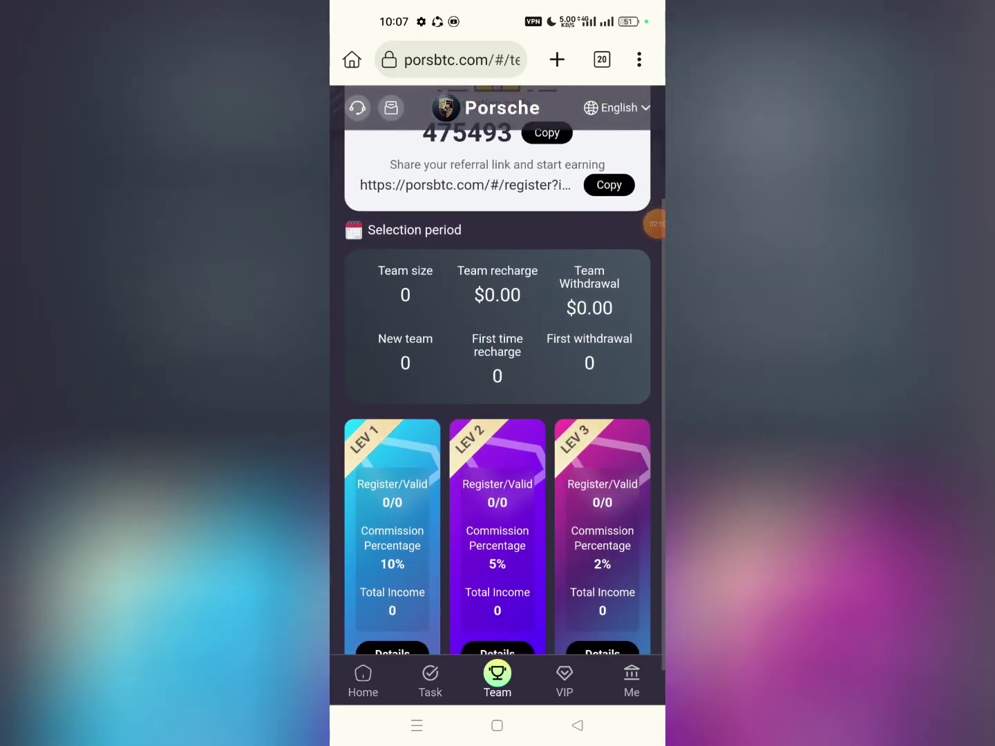
pyautogui.moveTo(653, 224)
pyautogui.mouseDown()
pyautogui.moveTo(638, 318)
pyautogui.moveTo(643, 245)
pyautogui.mouseUp()
pyautogui.click(643, 245)
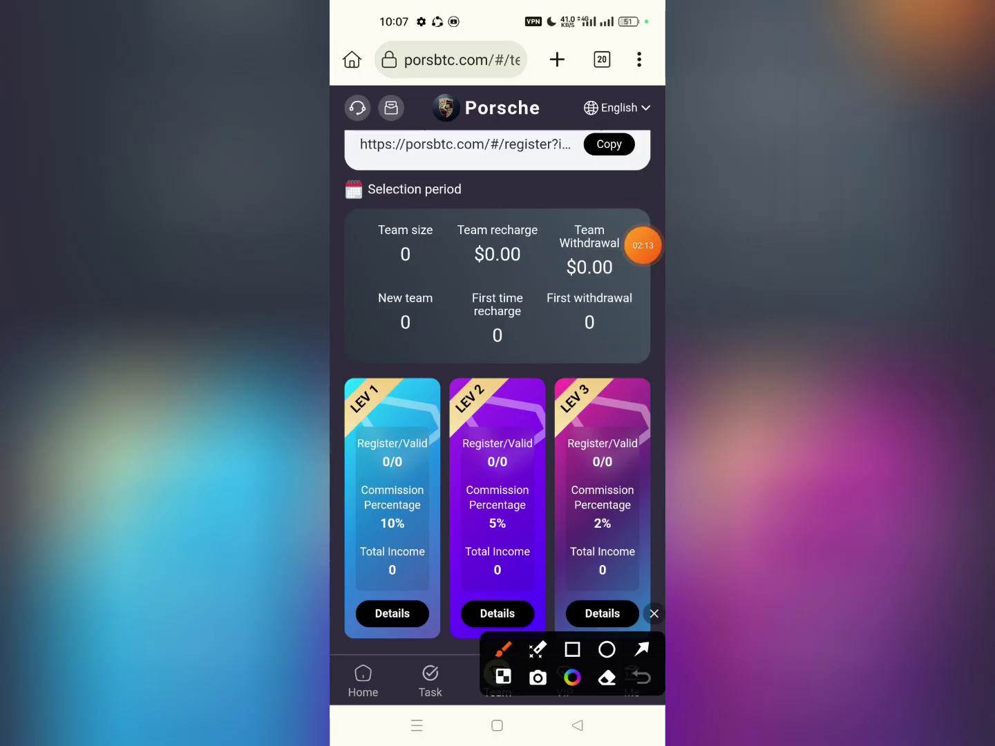
pyautogui.moveTo(448, 148); pyautogui.dragTo(639, 159)
pyautogui.moveTo(366, 254); pyautogui.dragTo(650, 318)
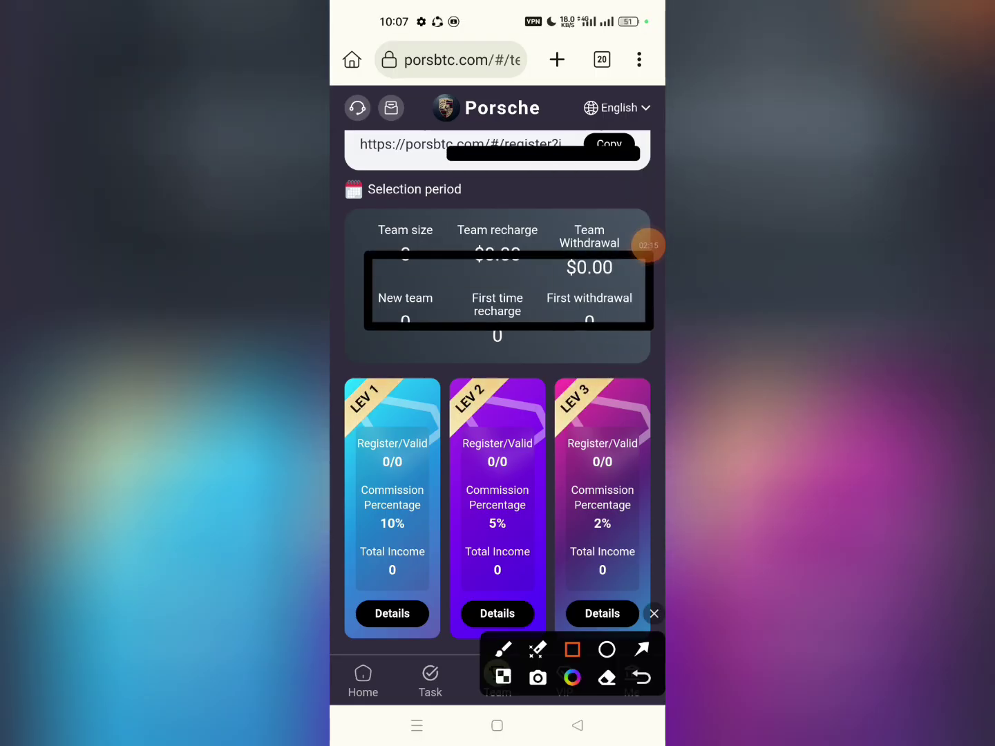
# Step: Review the 10%, 5% and 2% commission tiers, then go back Home
pyautogui.moveTo(372, 405); pyautogui.dragTo(436, 622)
pyautogui.moveTo(472, 437); pyautogui.dragTo(546, 589)
pyautogui.moveTo(576, 435); pyautogui.dragTo(630, 633)
pyautogui.click(654, 613)
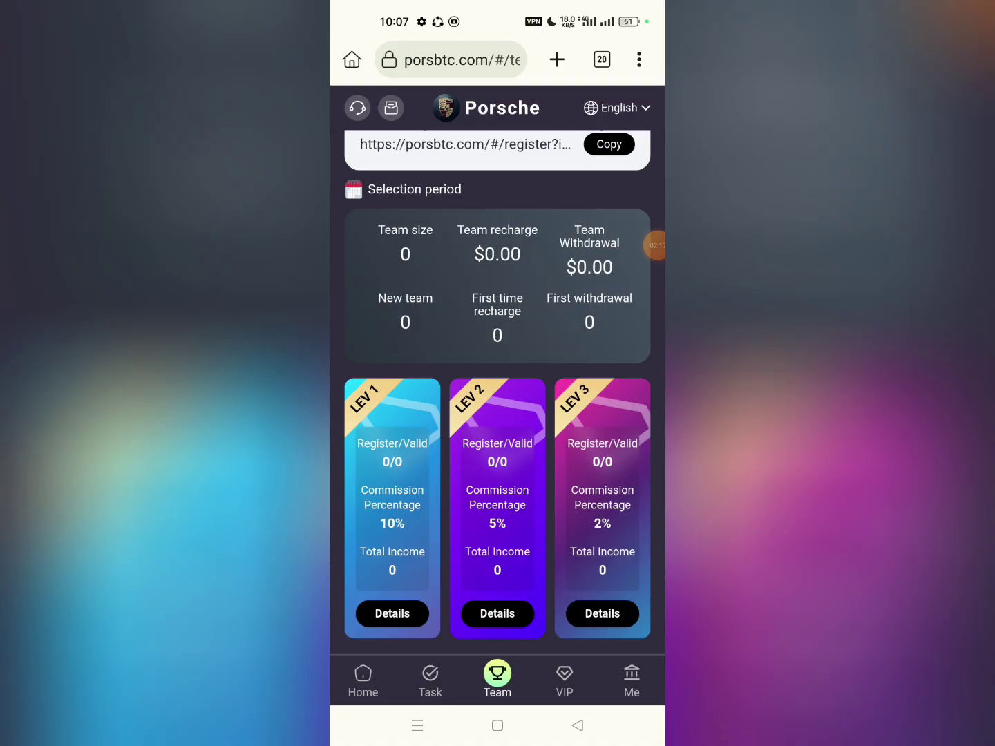
pyautogui.moveTo(624, 285)
pyautogui.mouseDown()
pyautogui.moveTo(624, 320)
pyautogui.moveTo(552, 433)
pyautogui.moveTo(630, 282)
pyautogui.mouseUp()
pyautogui.click(363, 673)
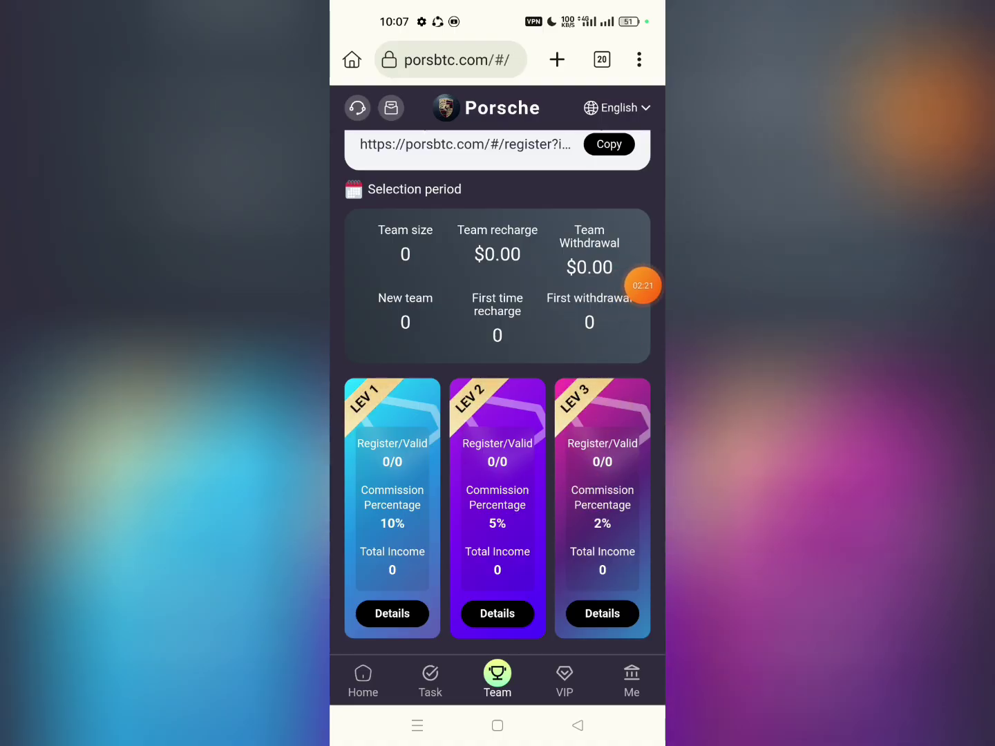
pyautogui.scroll(-3, 498, 389)
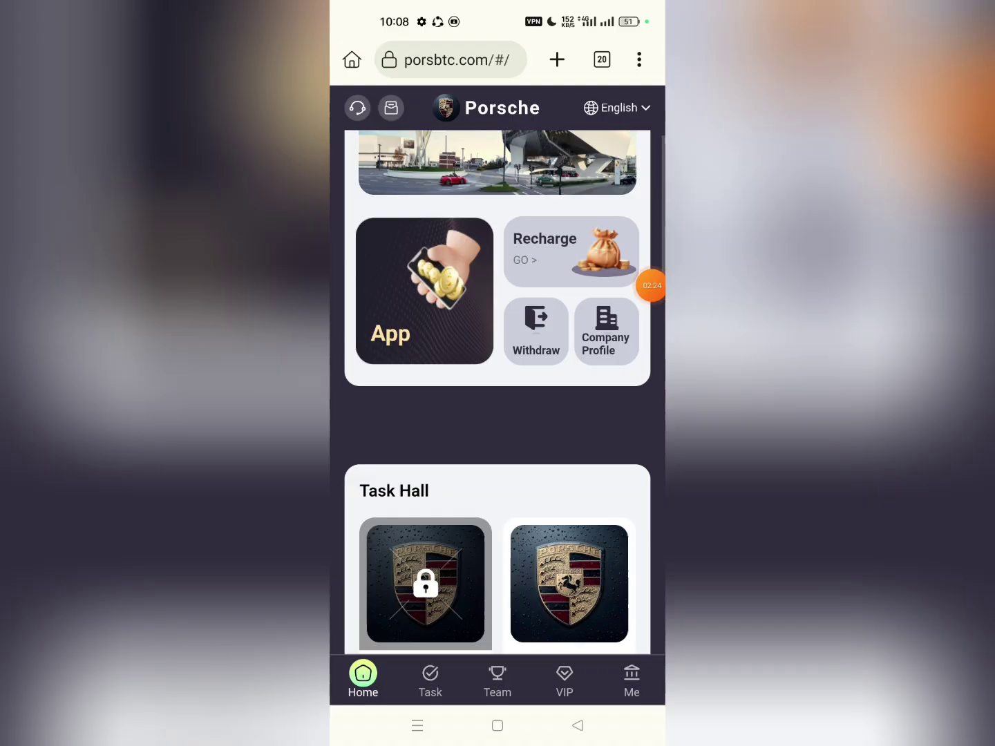
# Step: Open the withdrawal form from the Home page
pyautogui.click(643, 285)
pyautogui.click(593, 316)
pyautogui.click(573, 649)
pyautogui.moveTo(545, 676); pyautogui.dragTo(521, 686)
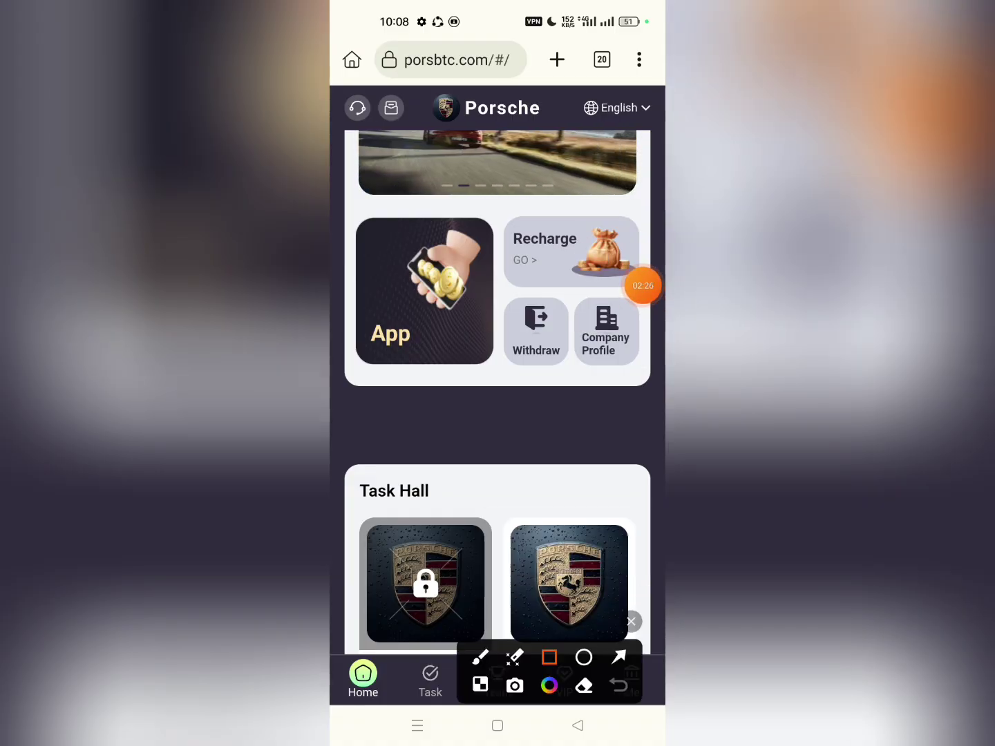
pyautogui.moveTo(505, 283); pyautogui.dragTo(558, 380)
pyautogui.click(633, 623)
pyautogui.click(537, 331)
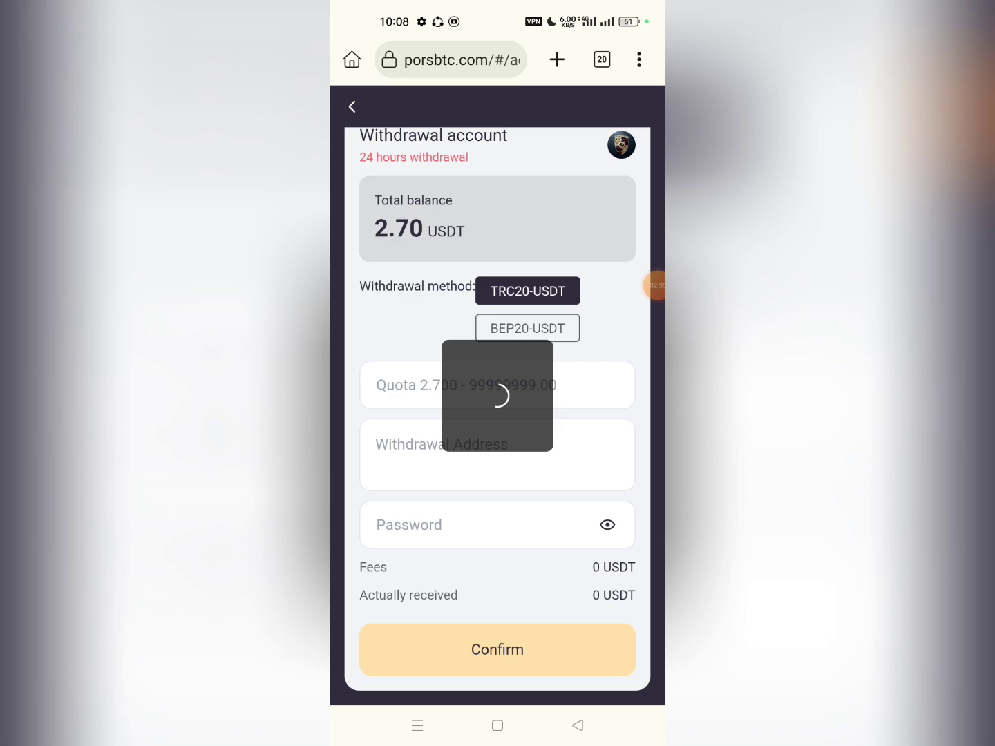
# Step: Keep TRC20-USDT and enter the full 2.7 USDT balance as the amount
pyautogui.click(653, 286)
pyautogui.click(591, 316)
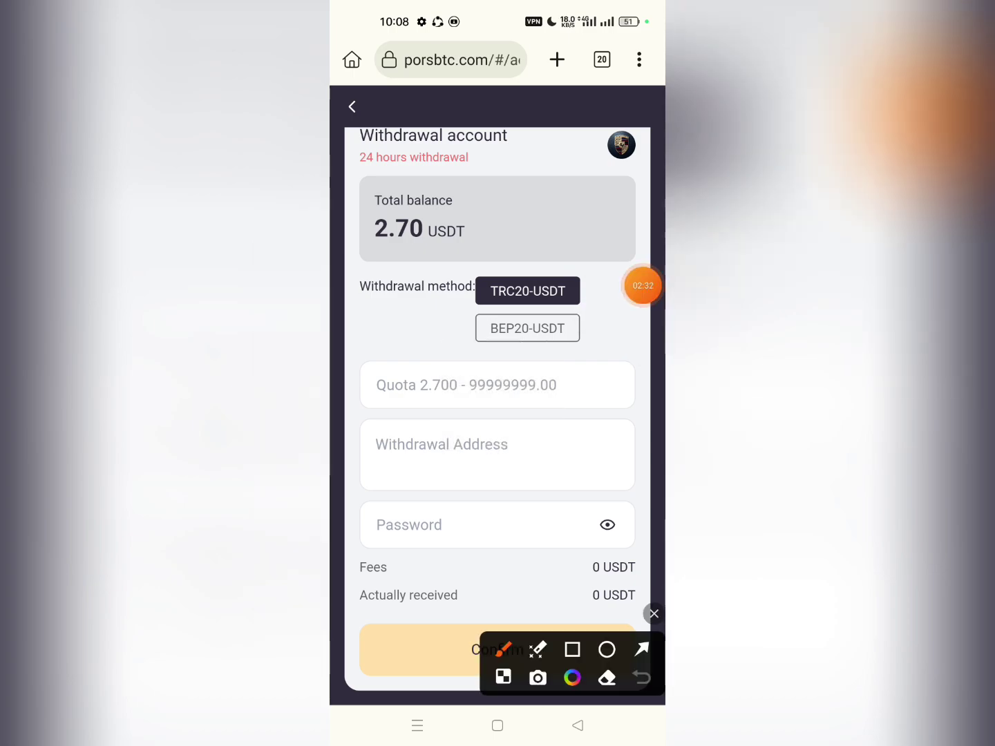
pyautogui.moveTo(455, 307); pyautogui.dragTo(588, 355)
pyautogui.moveTo(467, 269); pyautogui.dragTo(607, 317)
pyautogui.click(654, 613)
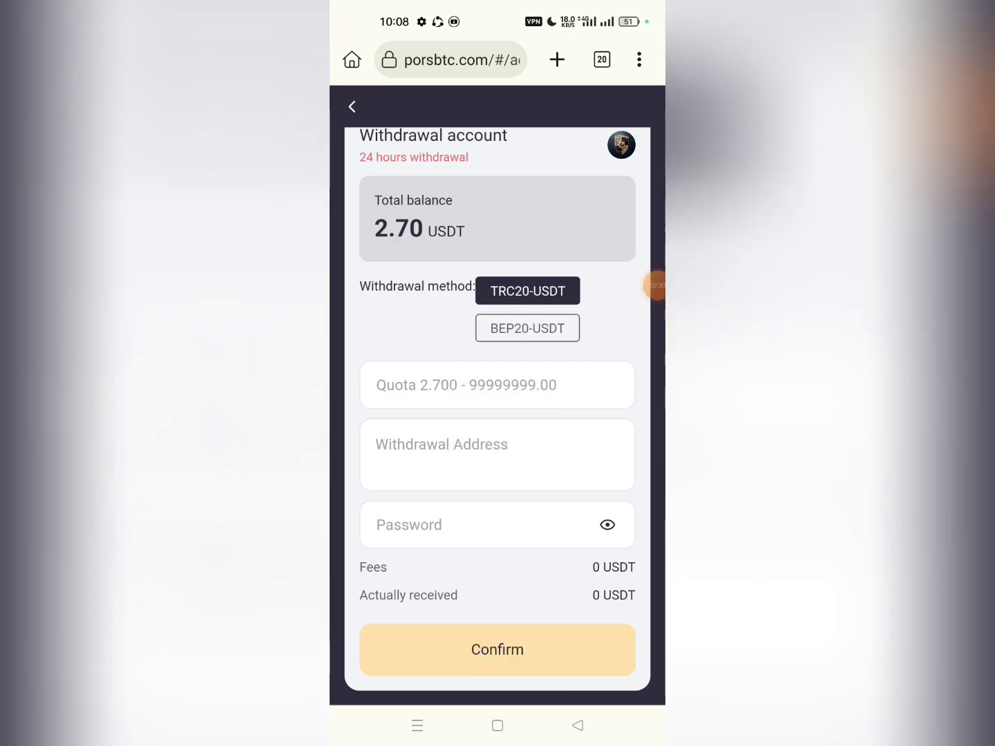
# Step: Enter the destination wallet address and the withdrawal password
pyautogui.click(654, 286)
pyautogui.click(591, 315)
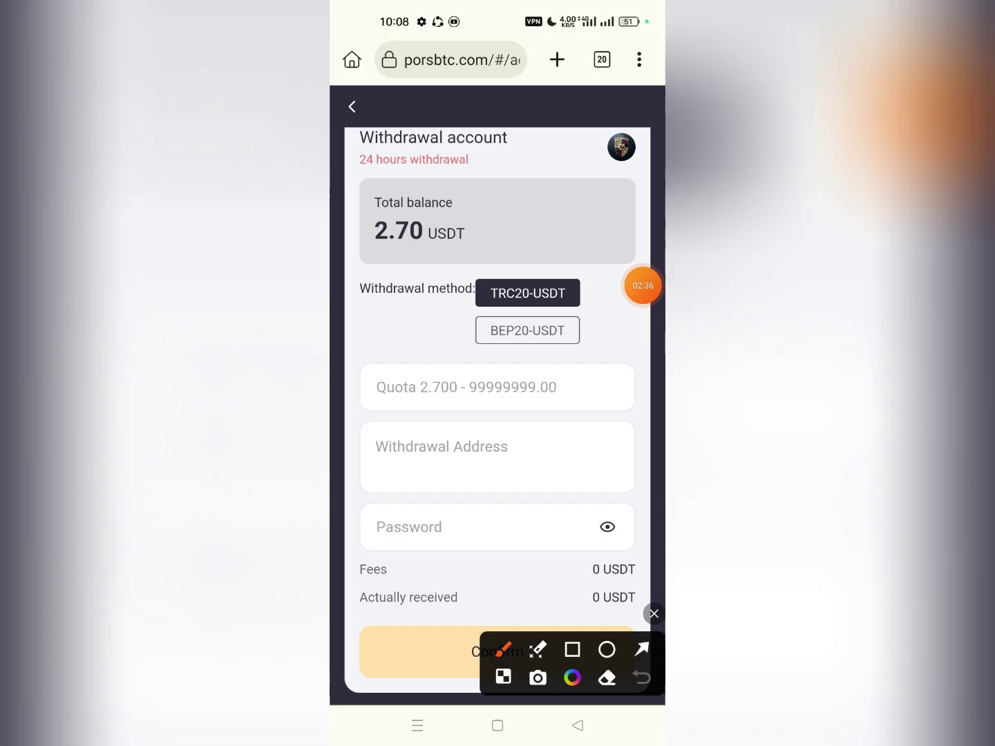
pyautogui.moveTo(444, 364); pyautogui.dragTo(611, 402)
pyautogui.moveTo(423, 430); pyautogui.dragTo(629, 473)
pyautogui.moveTo(407, 513); pyautogui.dragTo(573, 553)
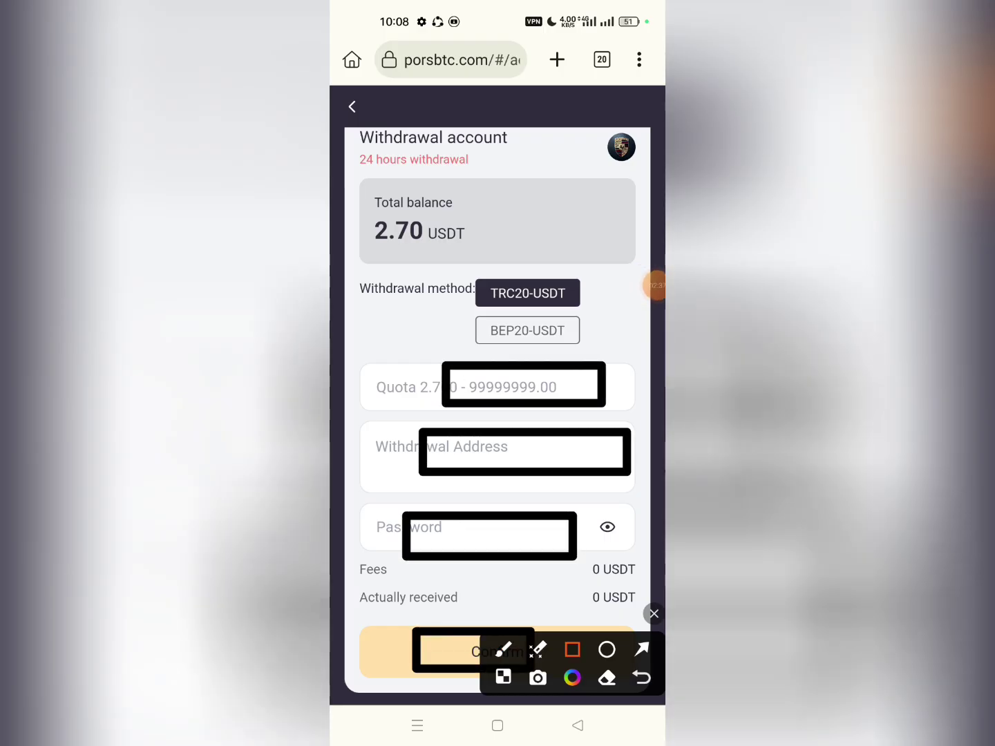
pyautogui.moveTo(422, 628); pyautogui.dragTo(533, 666)
pyautogui.click(654, 614)
pyautogui.click(654, 286)
# Step: Confirm the 2.7 USDT TRC20 withdrawal request
pyautogui.click(643, 285)
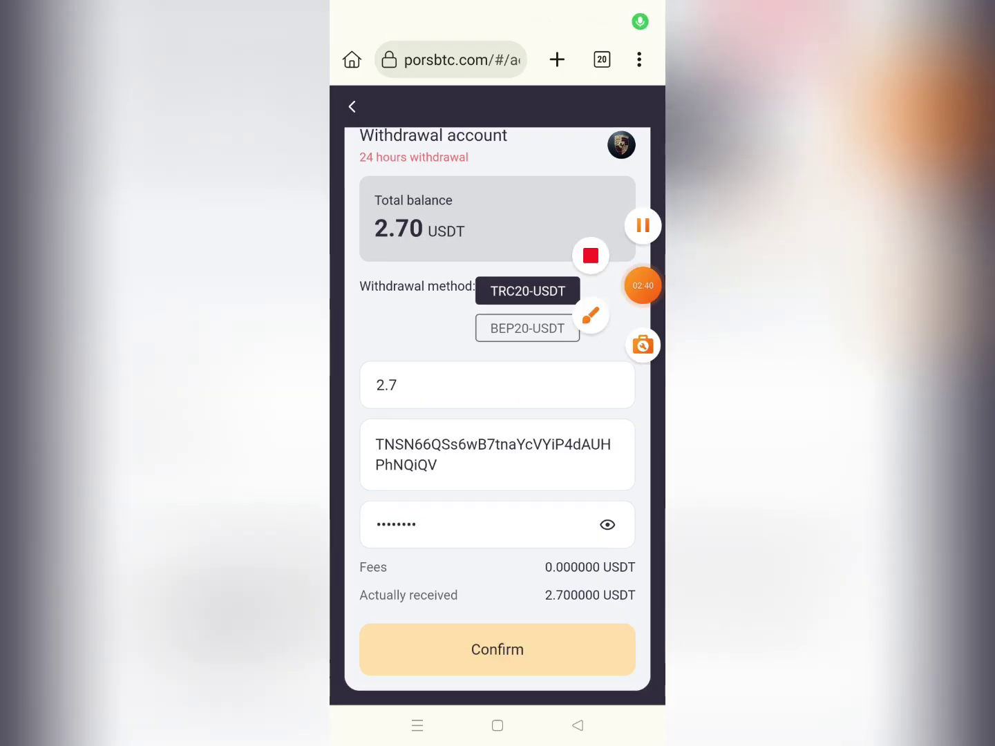
pyautogui.click(591, 317)
pyautogui.moveTo(360, 422)
pyautogui.mouseDown()
pyautogui.moveTo(521, 478)
pyautogui.moveTo(521, 463)
pyautogui.mouseUp()
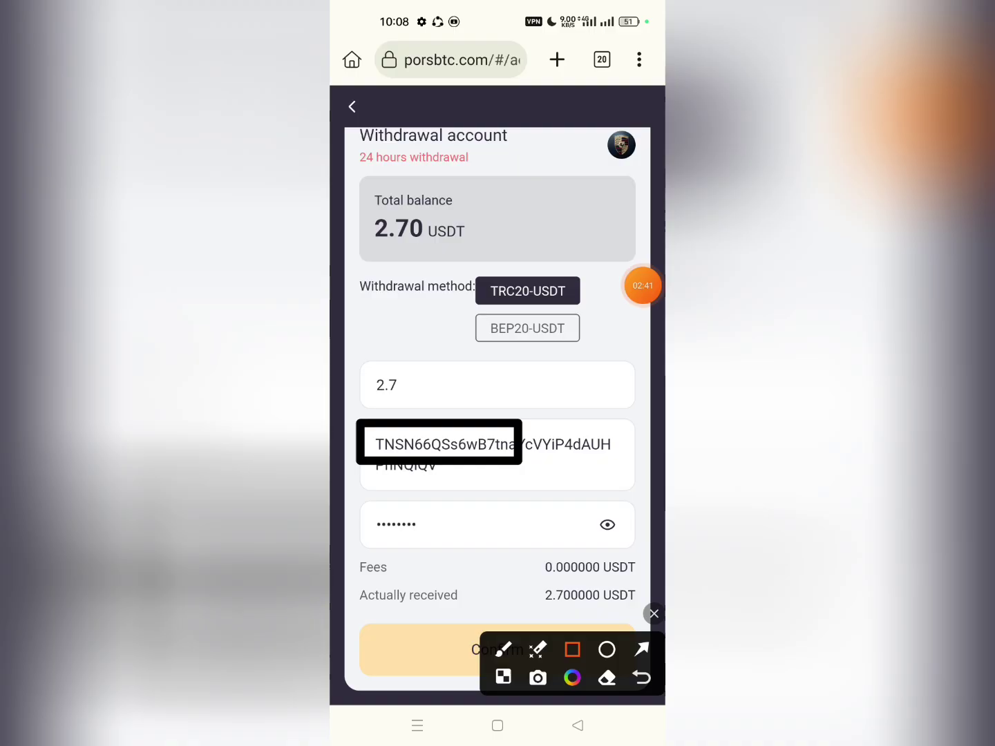
pyautogui.moveTo(372, 195)
pyautogui.mouseDown()
pyautogui.moveTo(406, 222)
pyautogui.moveTo(536, 264)
pyautogui.mouseUp()
pyautogui.moveTo(365, 346); pyautogui.dragTo(535, 407)
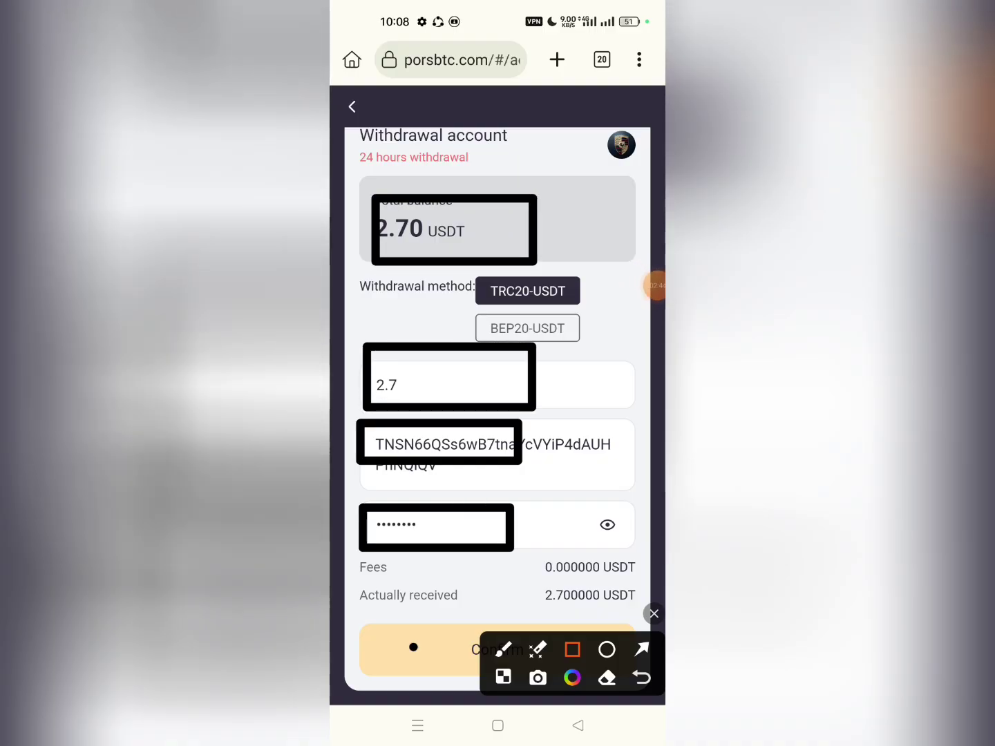
pyautogui.click(414, 647)
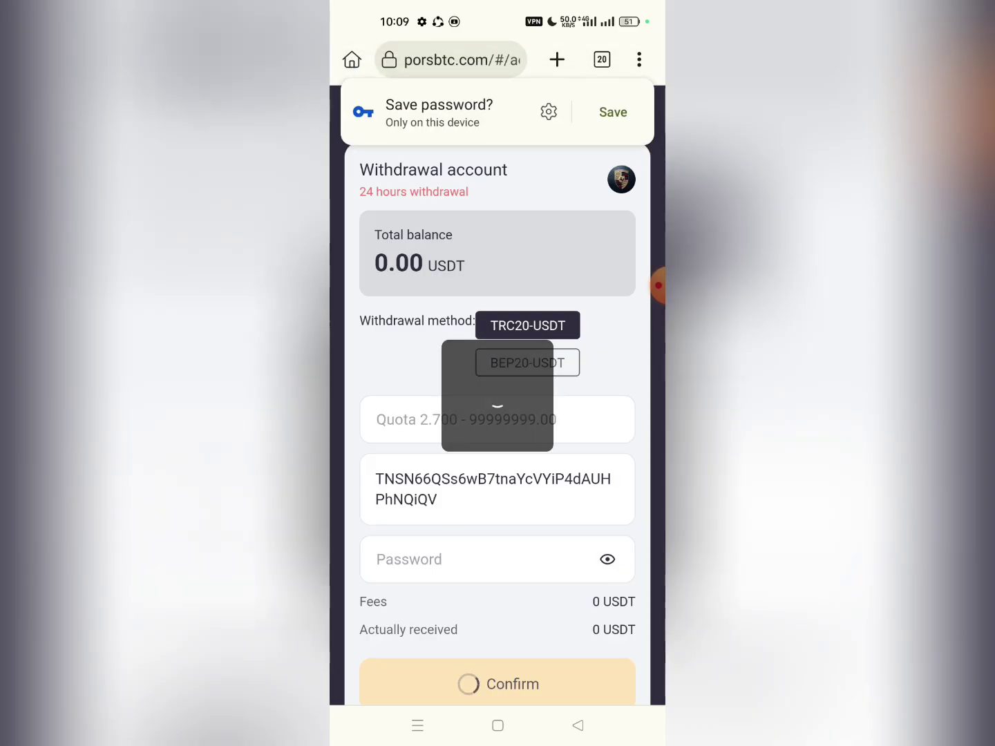
# Step: Dismiss the save-password offer and show the wallet's pending 2.70 USDT deposit
pyautogui.moveTo(544, 112); pyautogui.dragTo(428, 112)
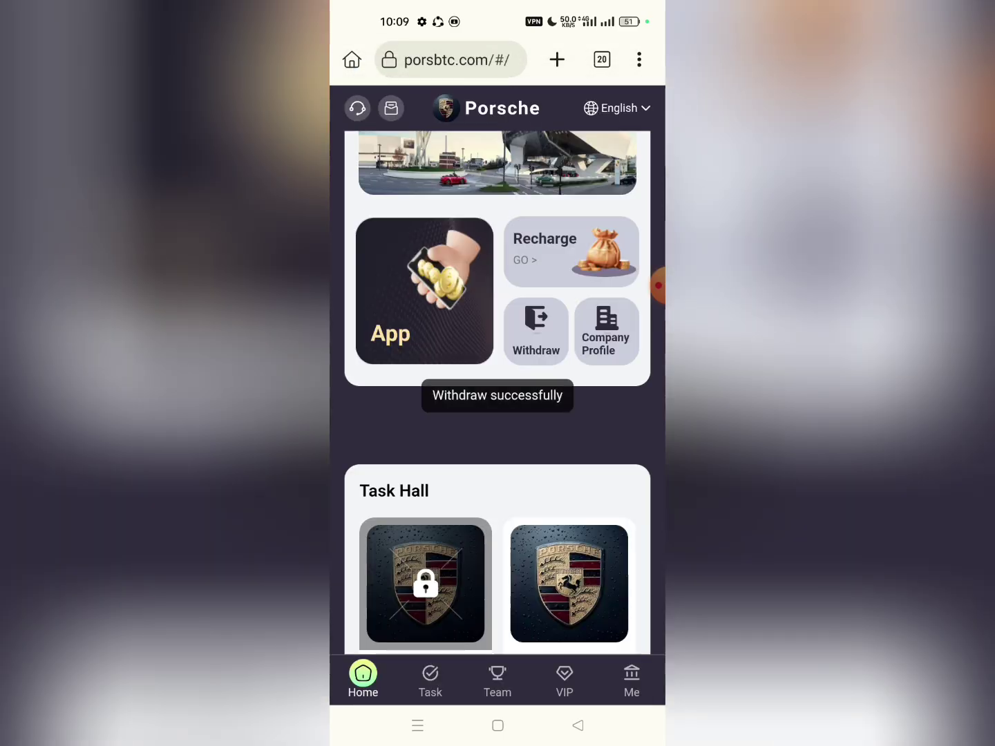
pyautogui.scroll(-10, 497, 389)
pyautogui.scroll(8, 497, 389)
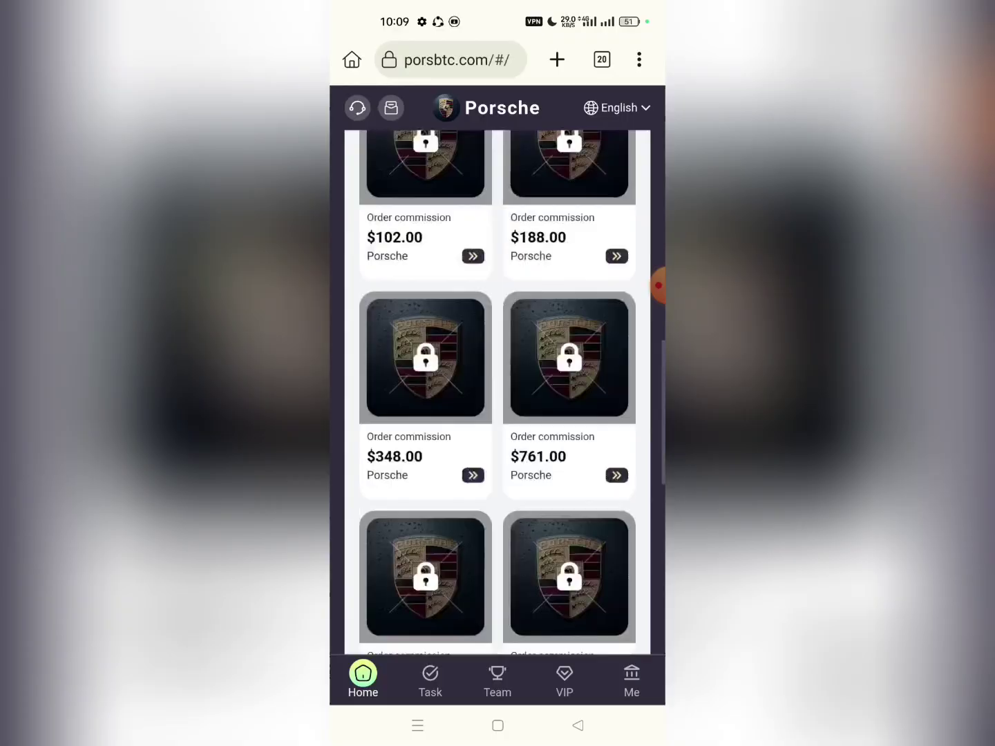
pyautogui.scroll(3, 498, 389)
pyautogui.click(657, 286)
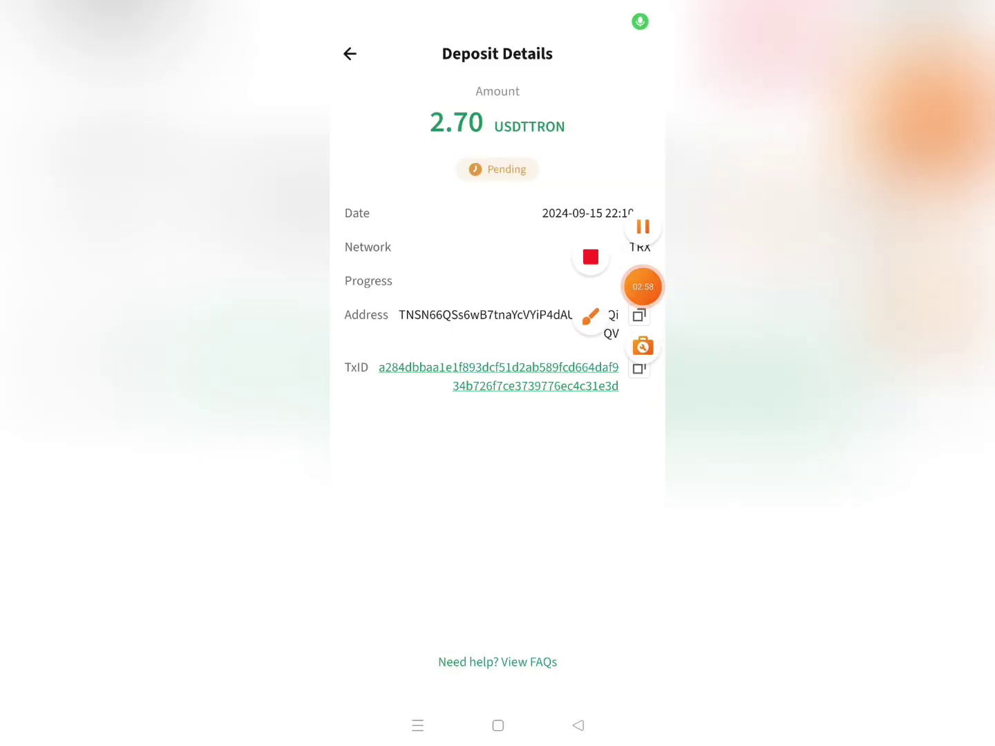
pyautogui.moveTo(642, 285)
pyautogui.mouseDown()
pyautogui.moveTo(594, 325)
pyautogui.moveTo(629, 273)
pyautogui.mouseUp()
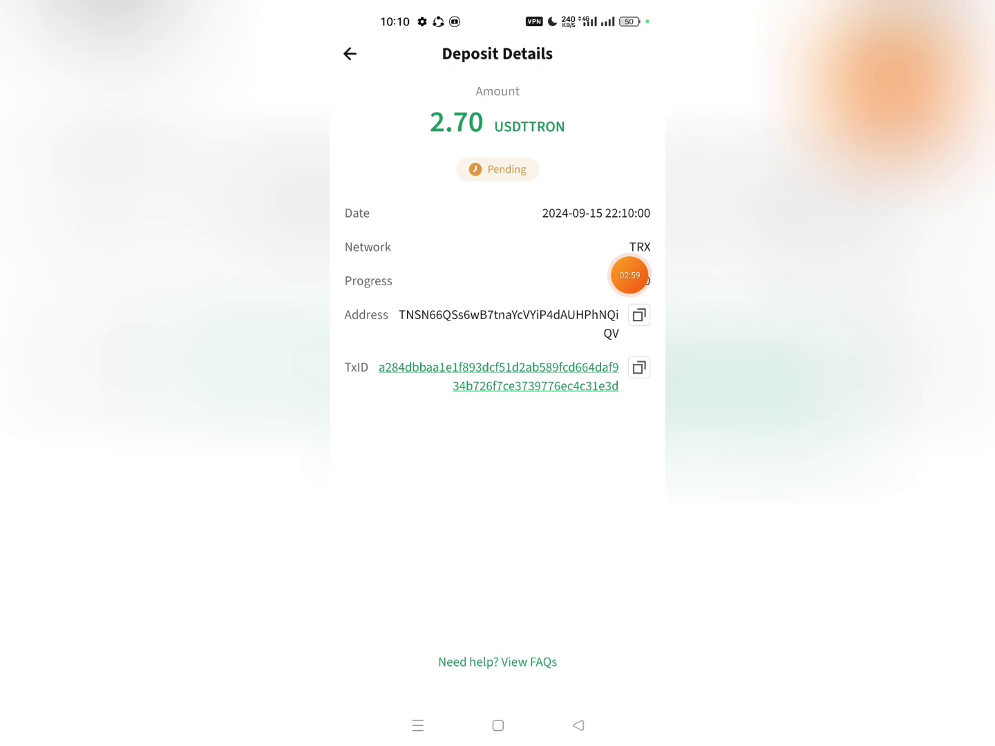
pyautogui.click(643, 275)
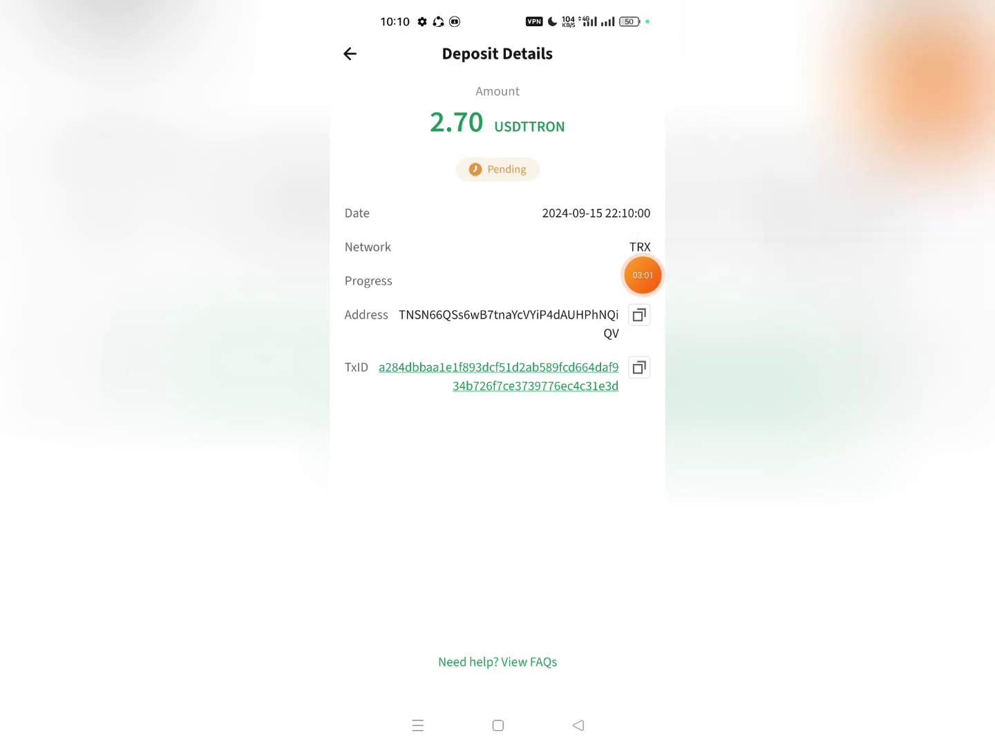